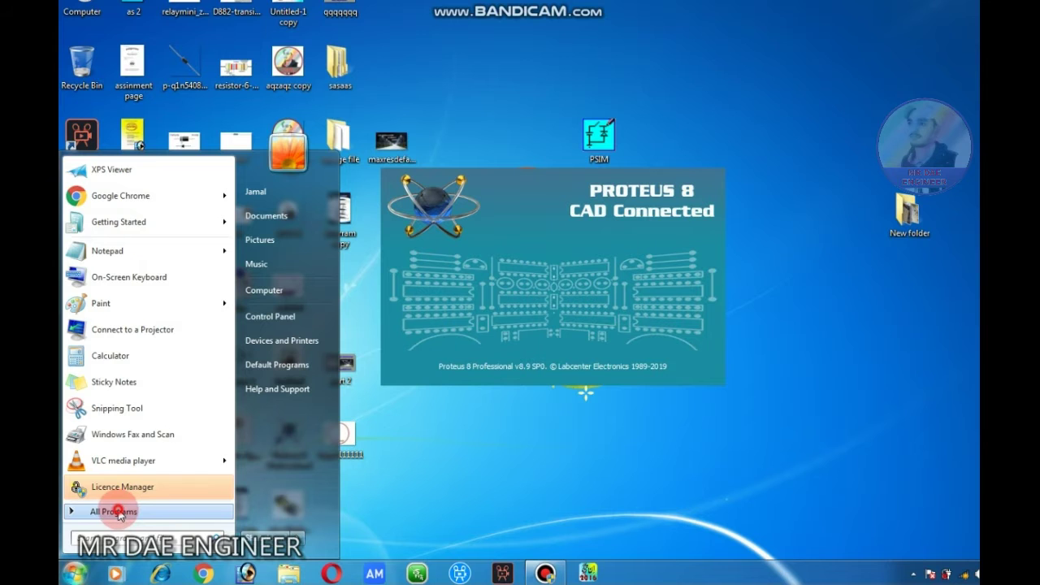
- Place a Word 2013 shortcut on the desktop from the Microsoft Office 2013 program group
click(121, 510)
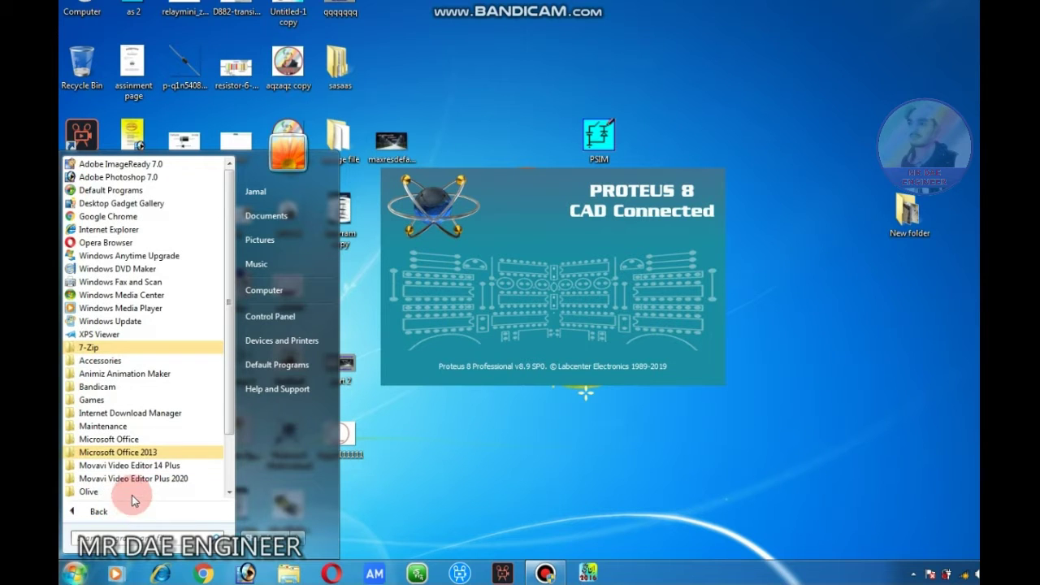
click(142, 453)
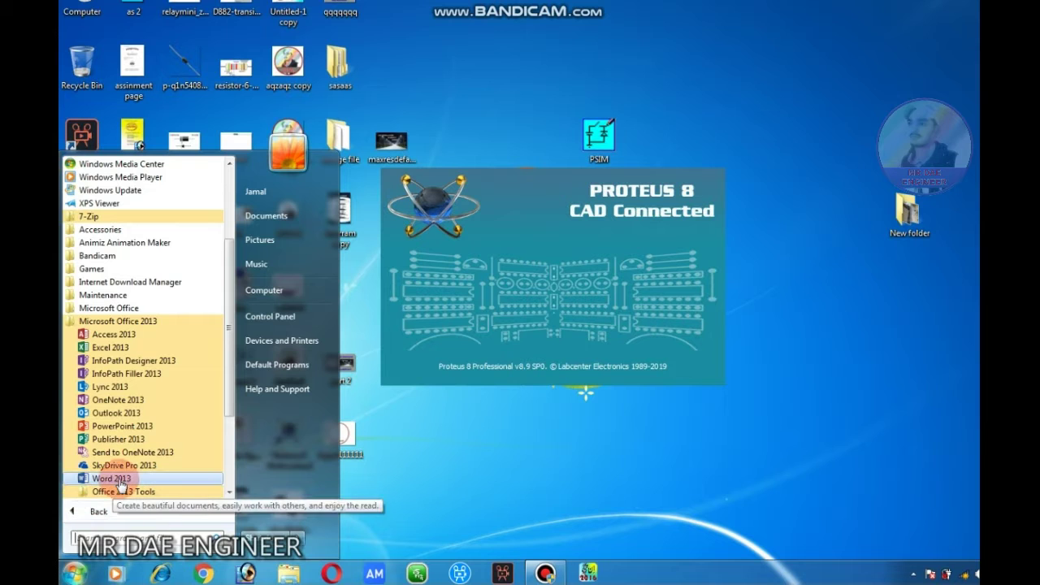
drag(116, 485, 793, 349)
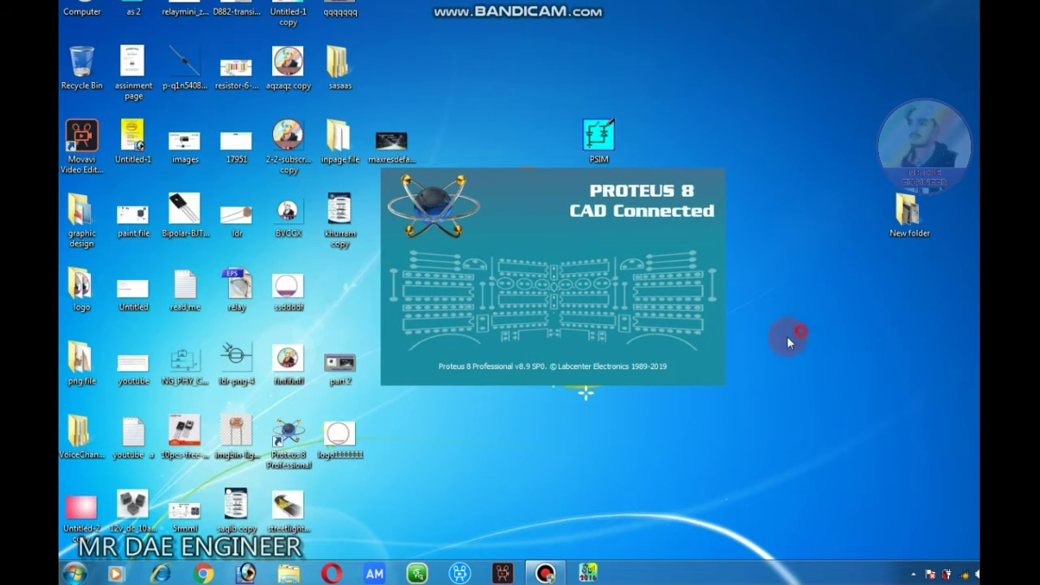
- Pin Word 2013 to the taskbar and to the Start menu
click(74, 573)
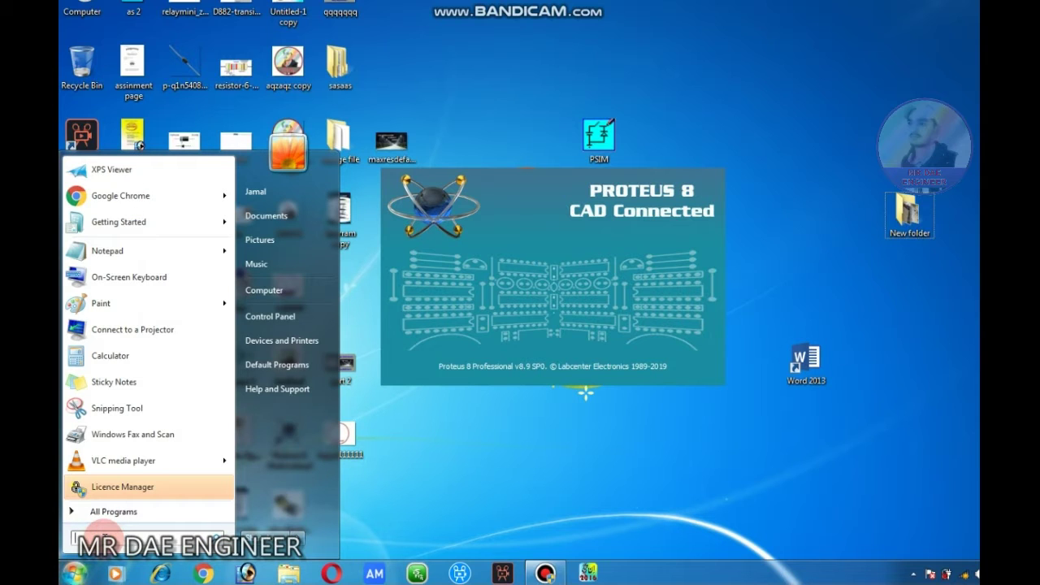
text(wor)
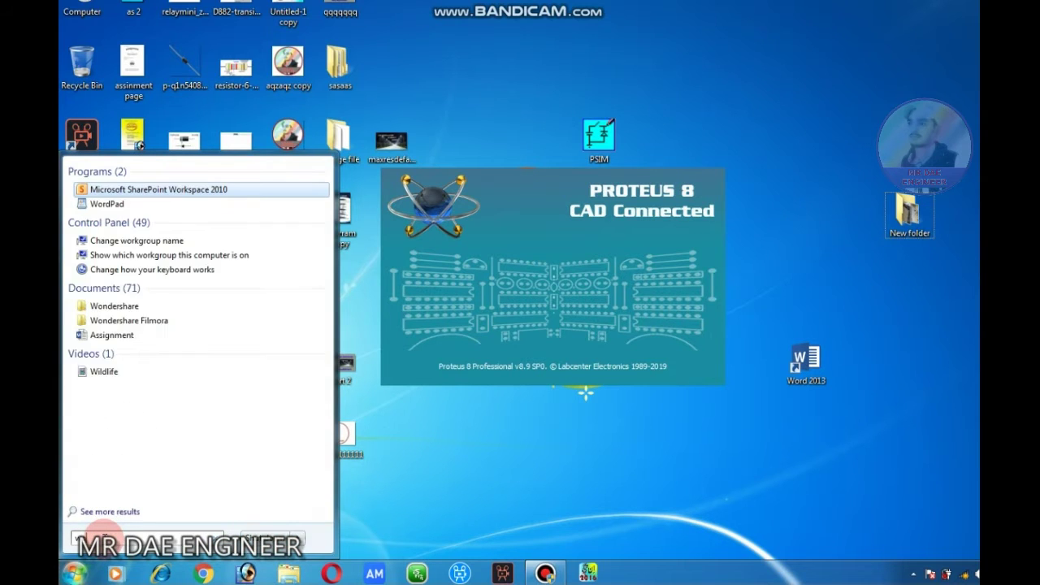
text(d)
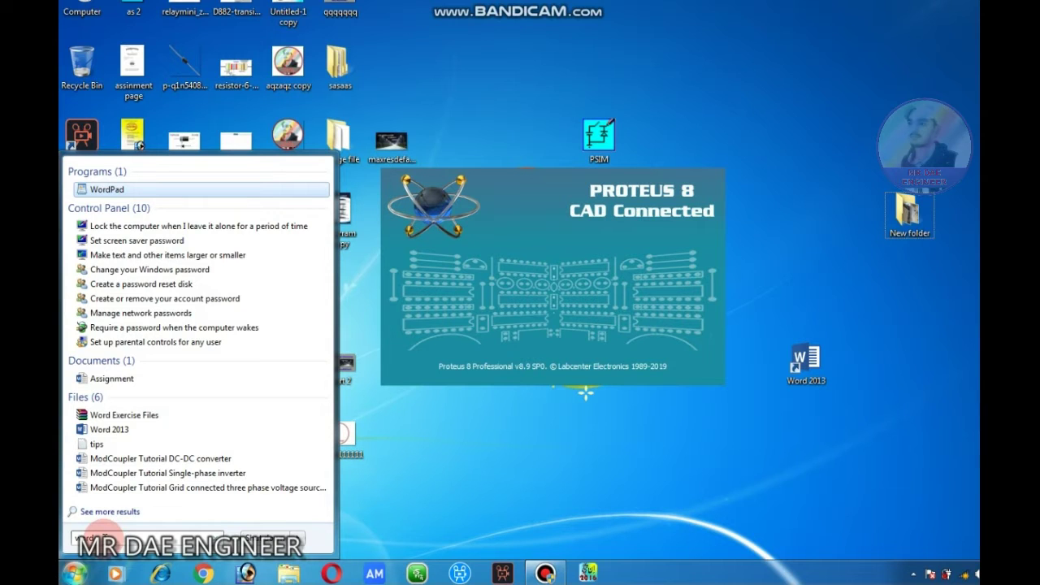
text( 2)
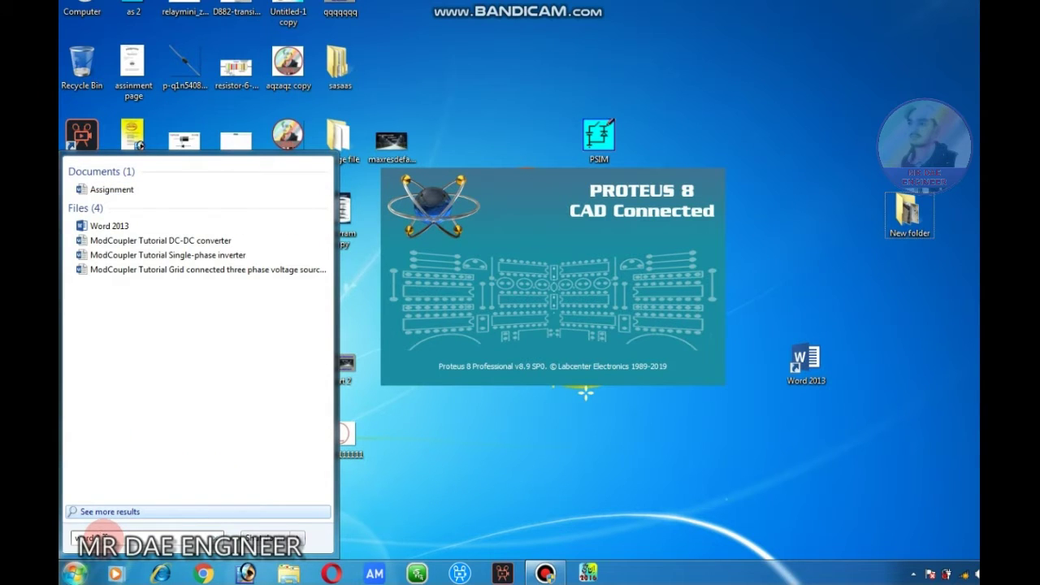
right_click(108, 228)
click(137, 295)
right_click(811, 361)
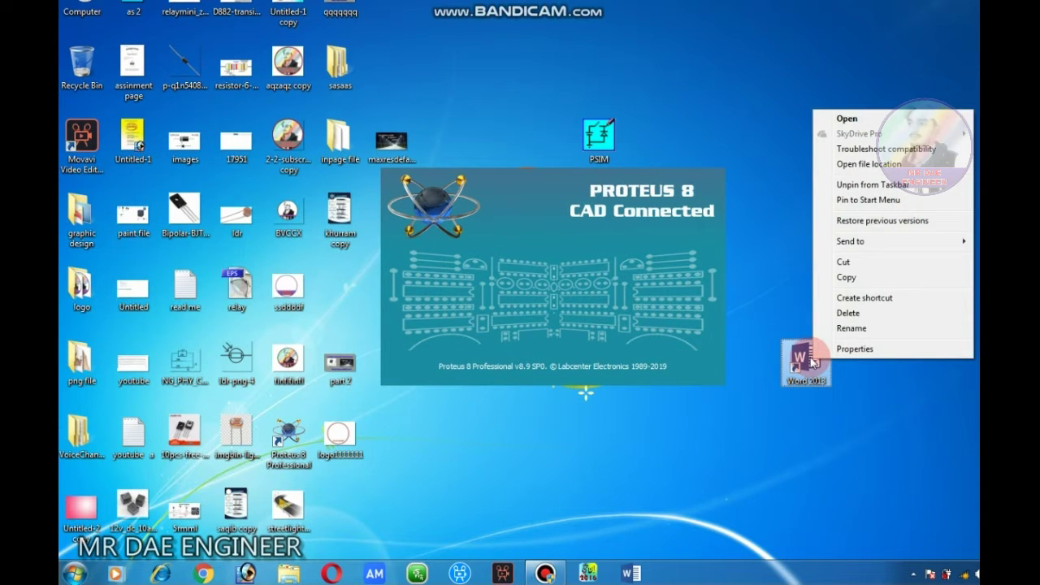
click(854, 200)
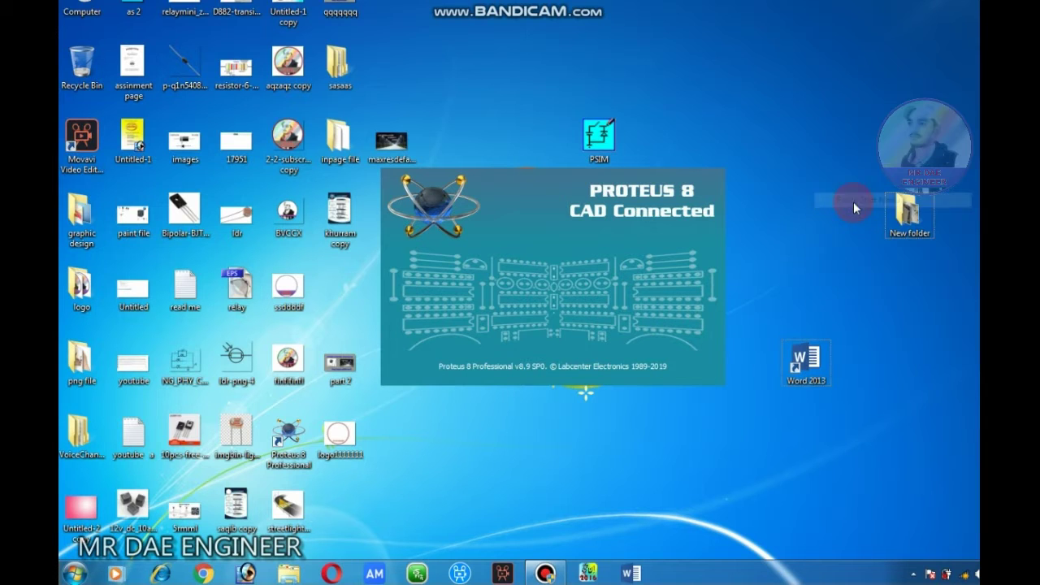
- Launch Word 2013 from the Start menu and bring its window forward
click(73, 574)
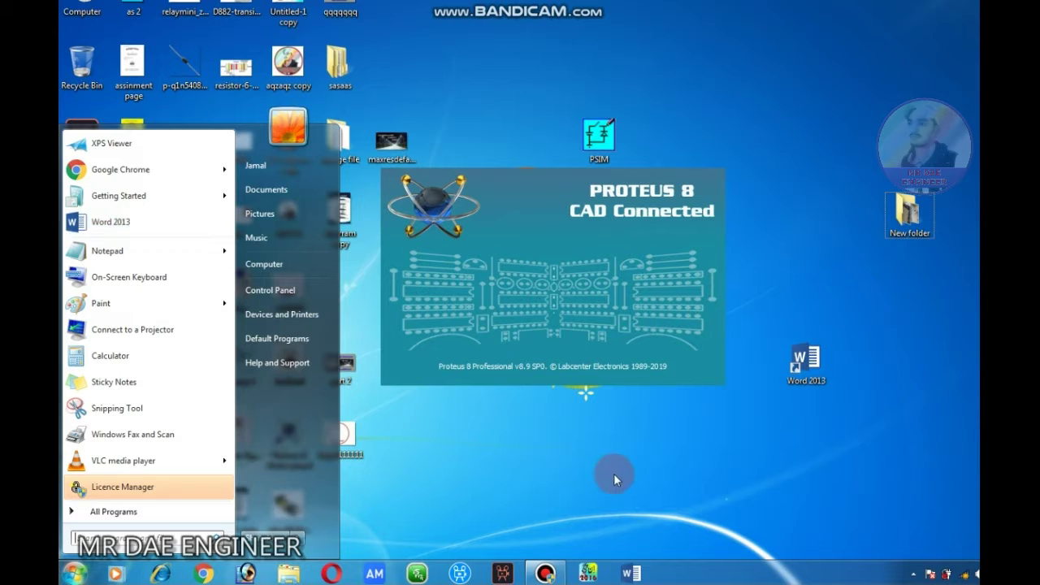
click(106, 224)
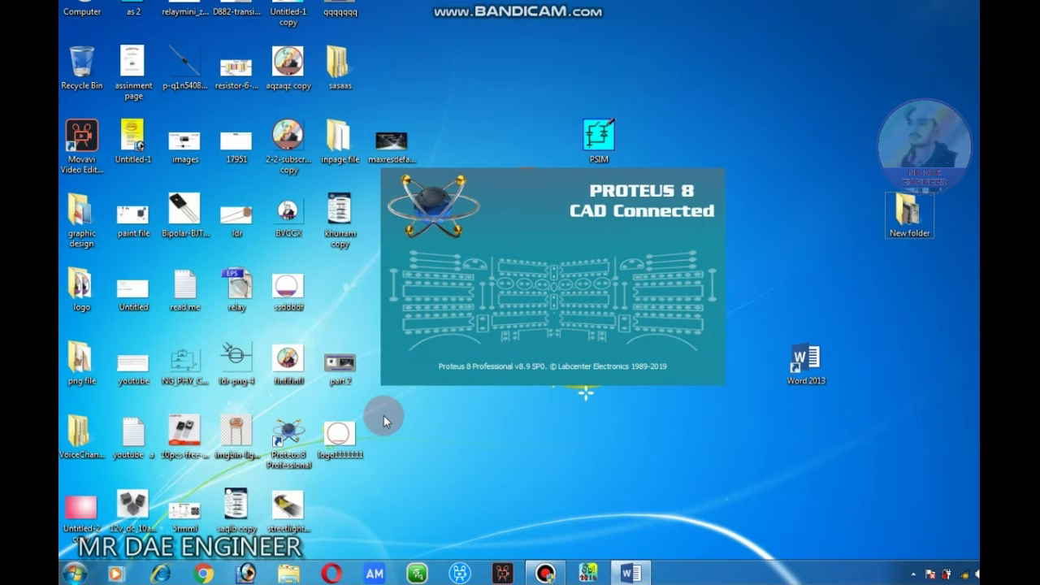
click(628, 574)
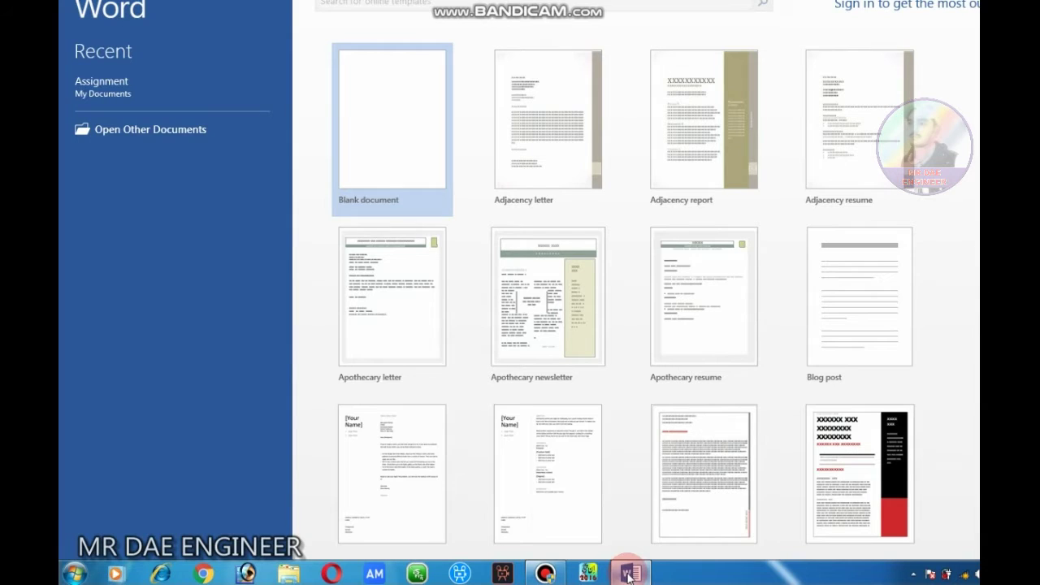
- Create a new blank document and adjust the Word window
click(394, 161)
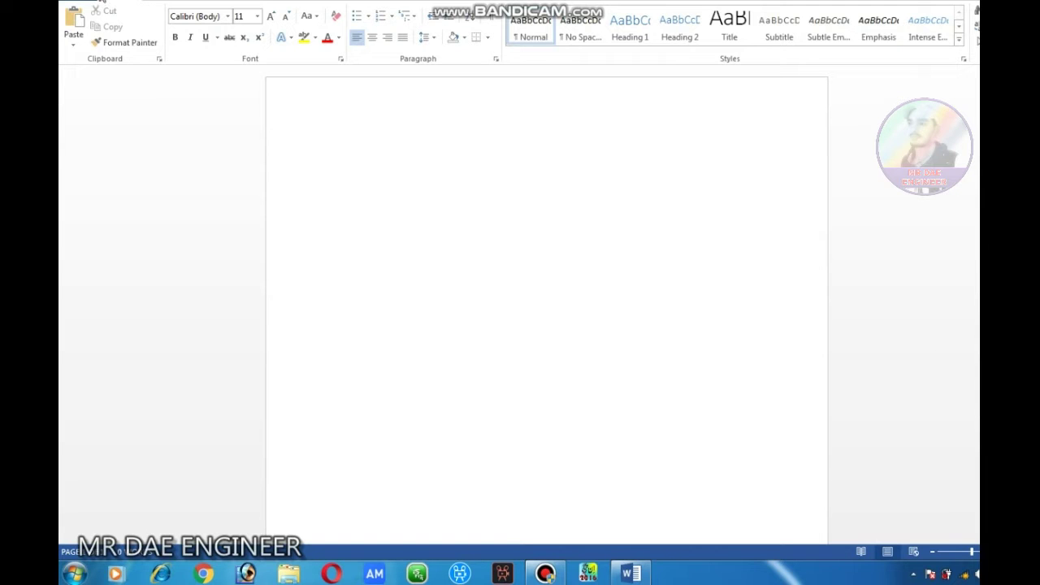
click(80, 25)
mouse_move(163, 19)
mouse_down()
mouse_move(697, 20)
mouse_move(677, 12)
mouse_up()
click(722, 248)
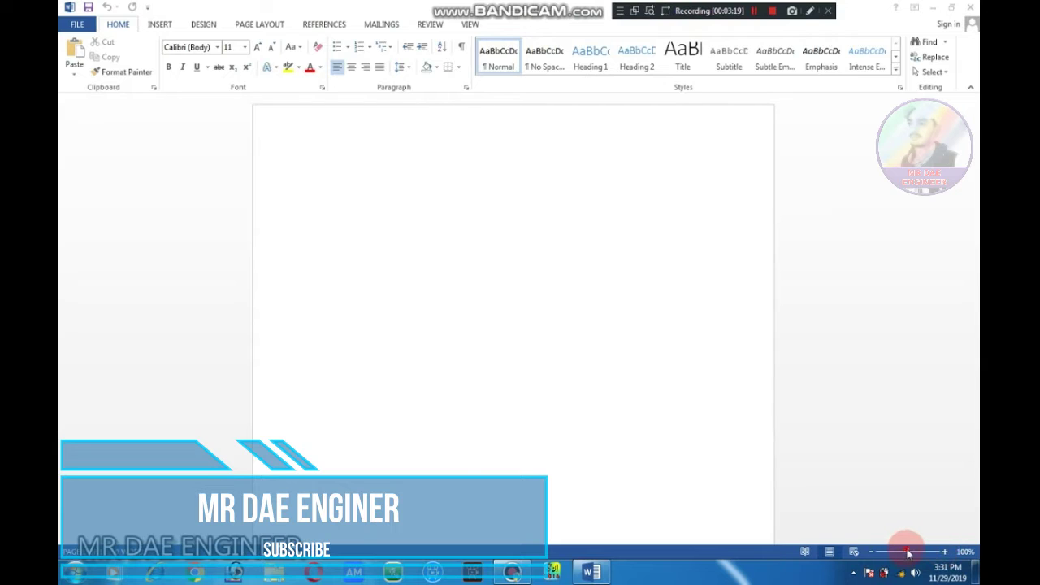
- Zoom the page in and out, ending back at 100%
click(944, 553)
click(944, 553)
click(945, 552)
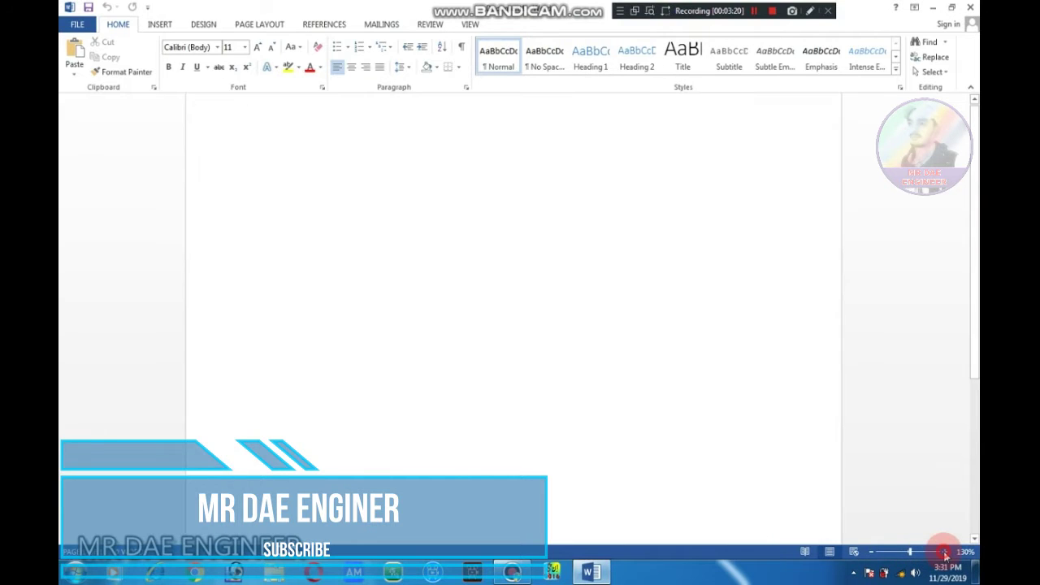
click(944, 552)
click(871, 553)
click(871, 553)
click(871, 553)
click(872, 553)
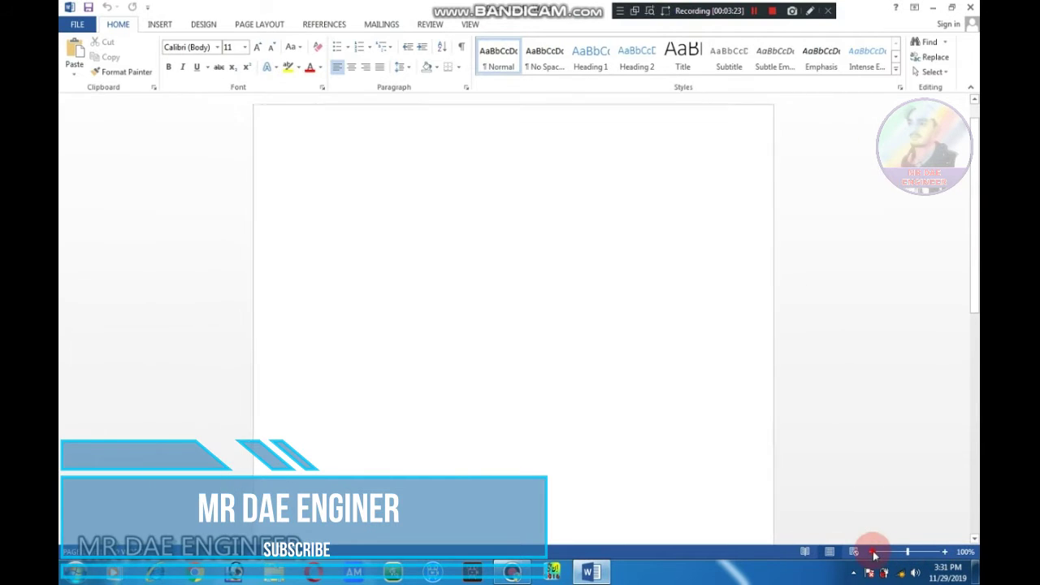
click(872, 552)
click(871, 552)
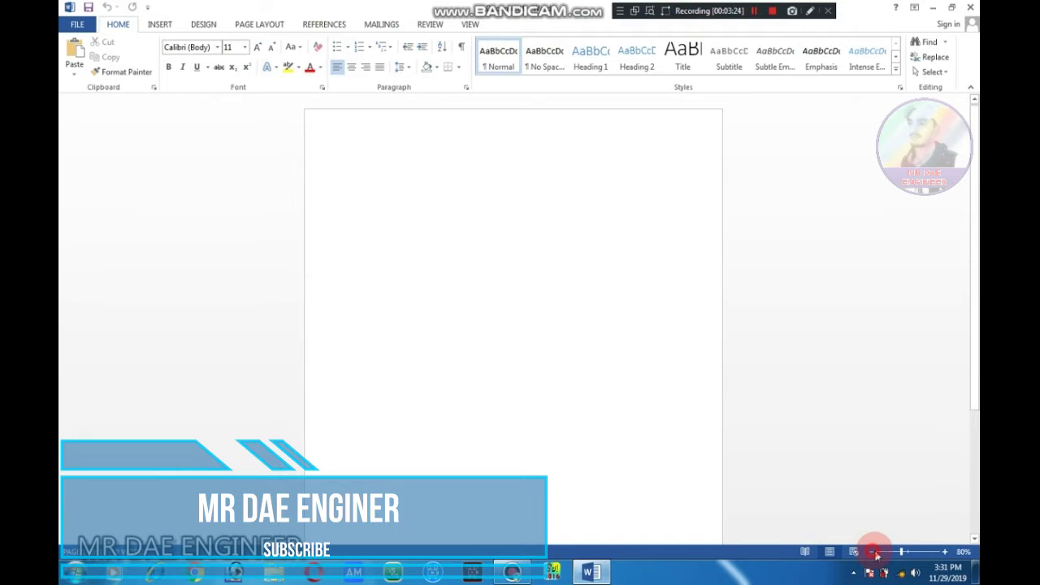
click(945, 553)
click(945, 553)
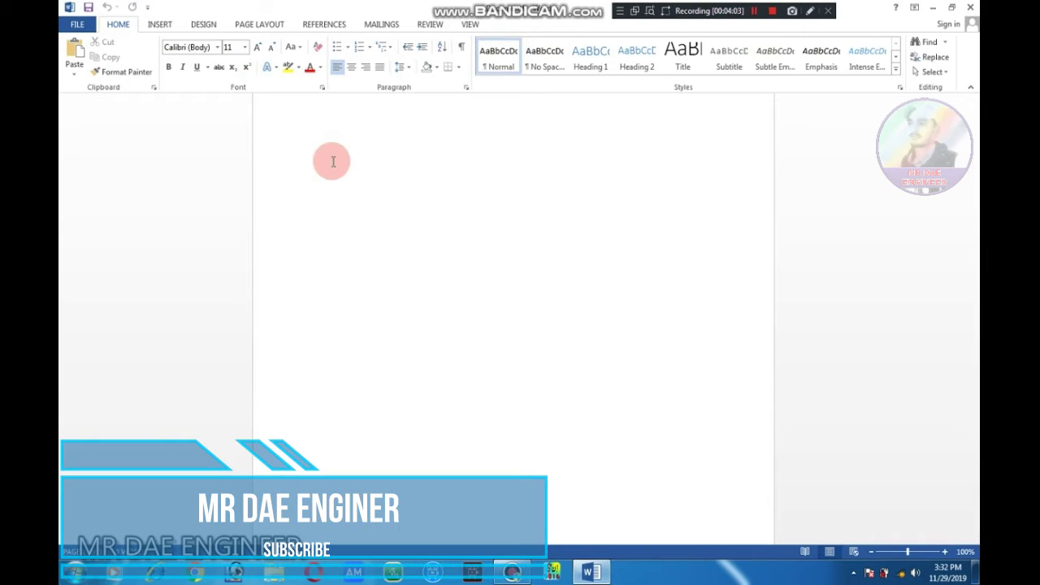
- Start typing the heading MR DAE ENGINNER at the top of the page
text(MR DAE ENGINNER)
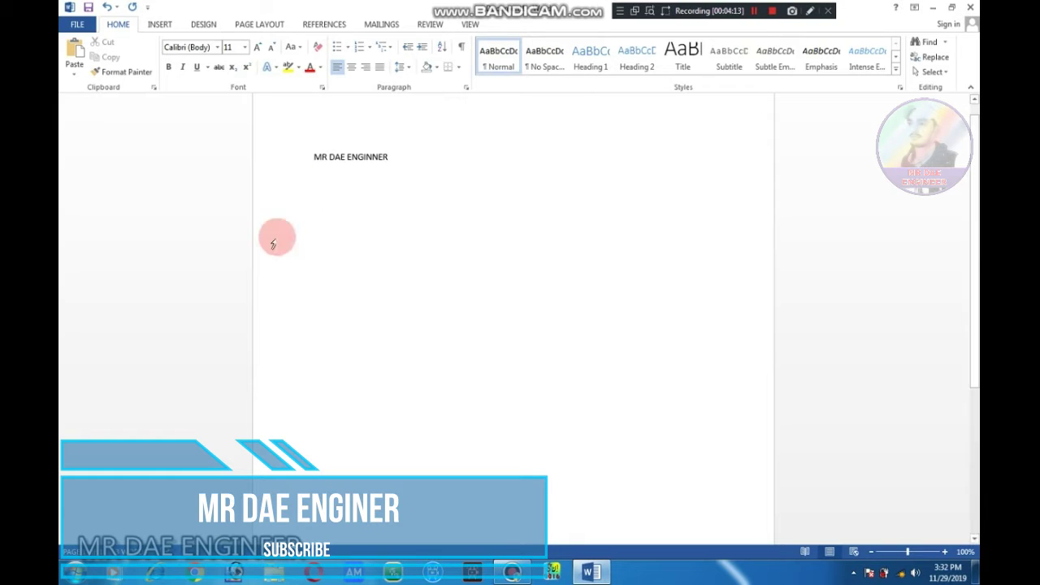
- Set the heading line to 26 pt Arial Rounded MT Bold
triple_click(345, 159)
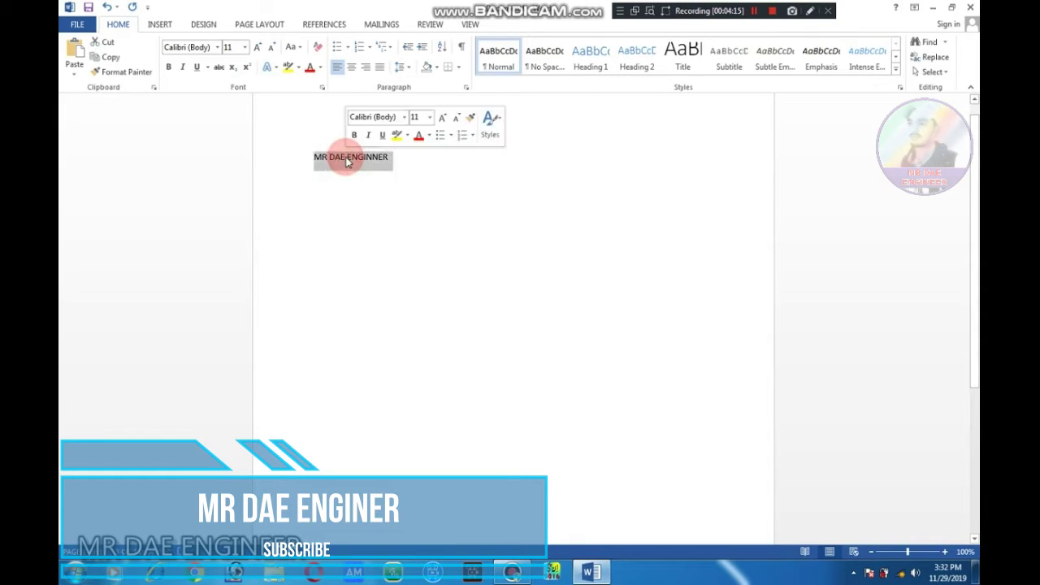
click(246, 51)
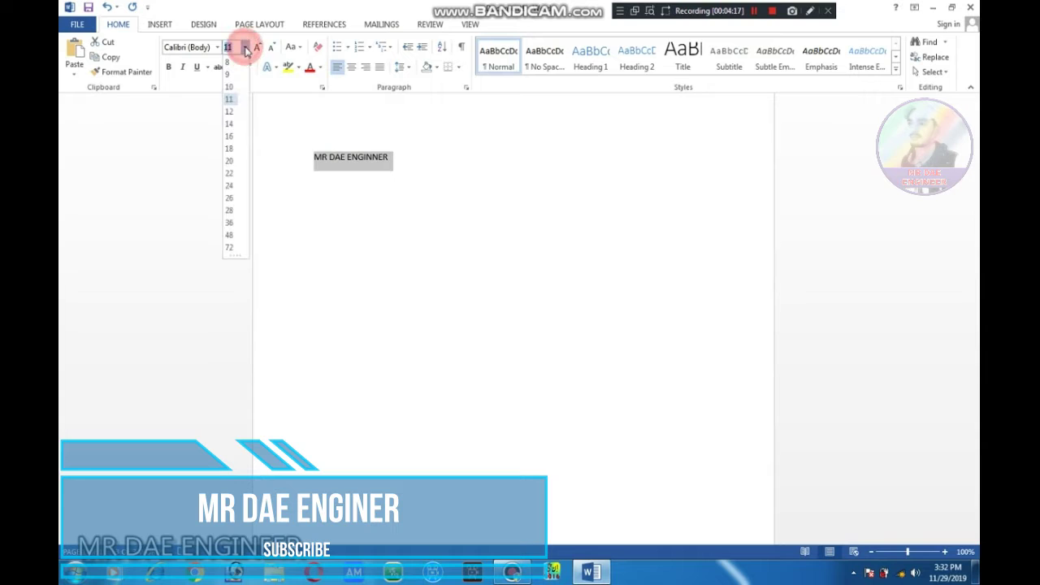
click(229, 202)
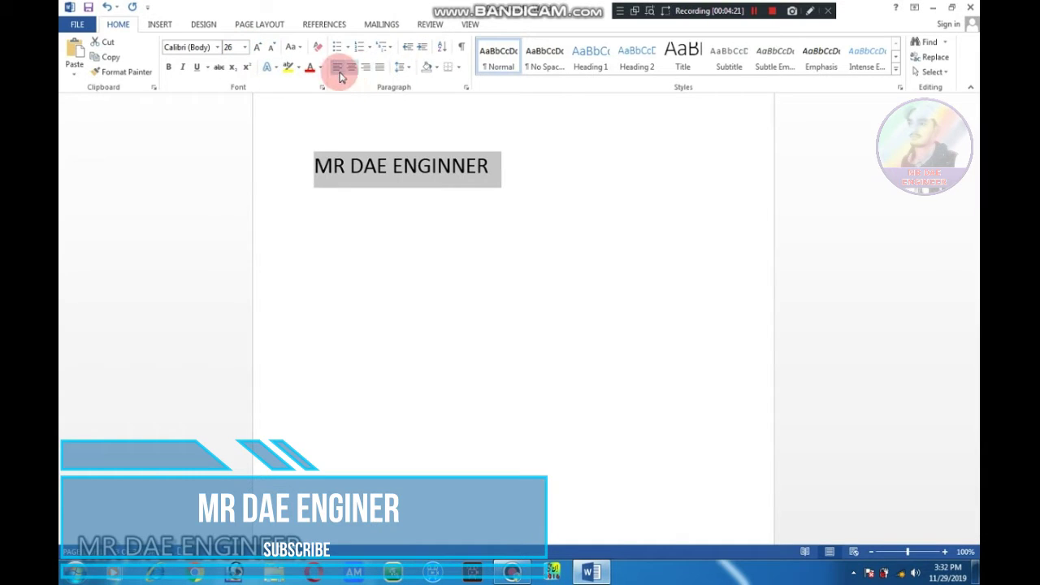
click(217, 47)
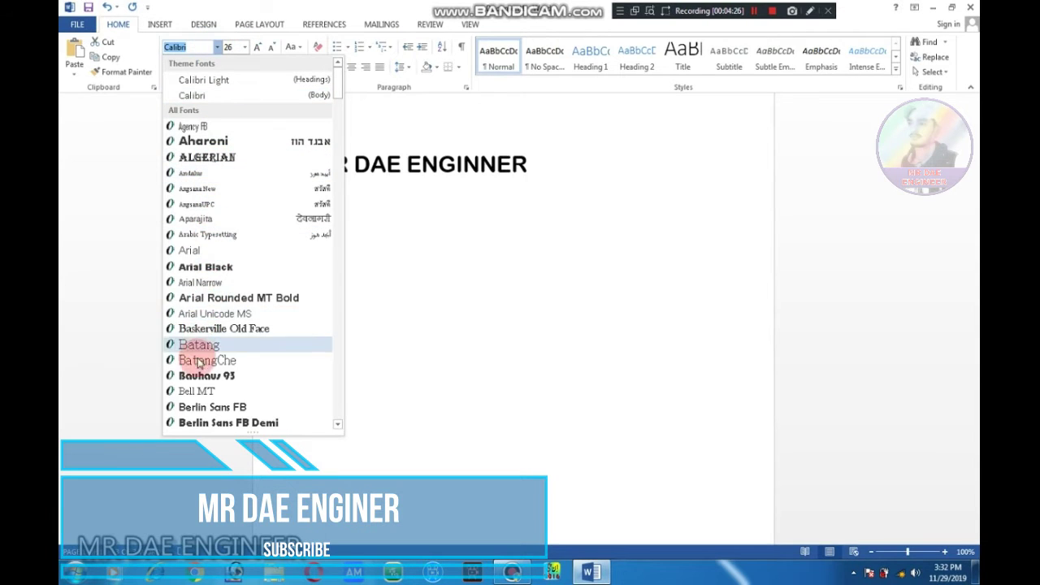
click(206, 298)
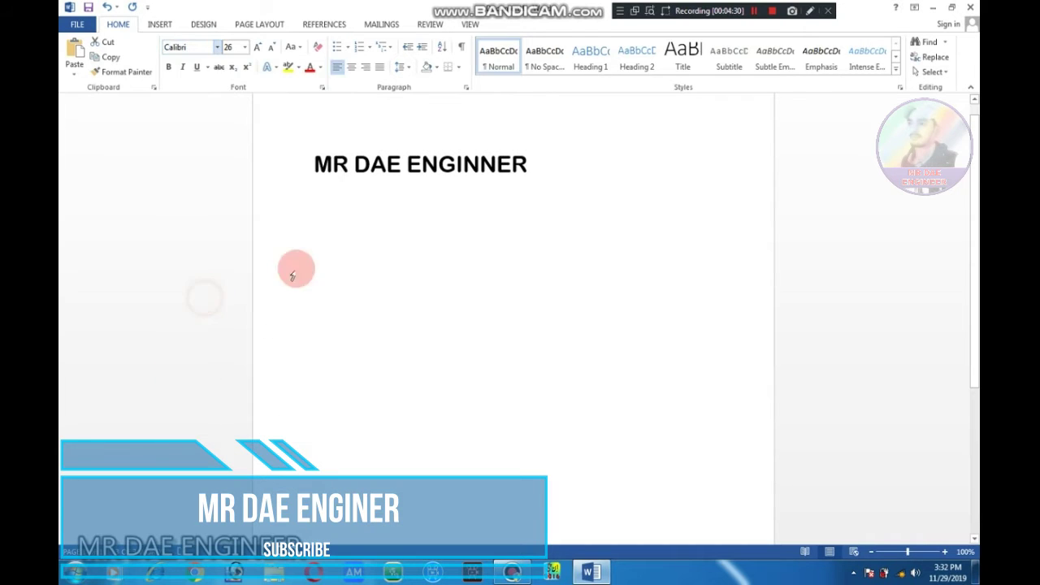
- Make the heading bold, trying italic and underline before removing them
click(170, 69)
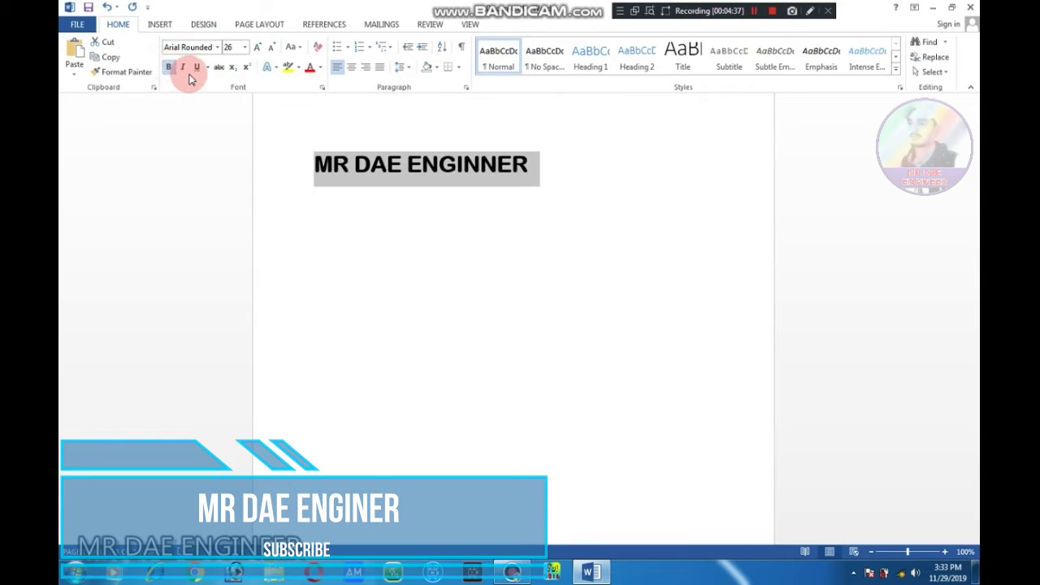
click(184, 68)
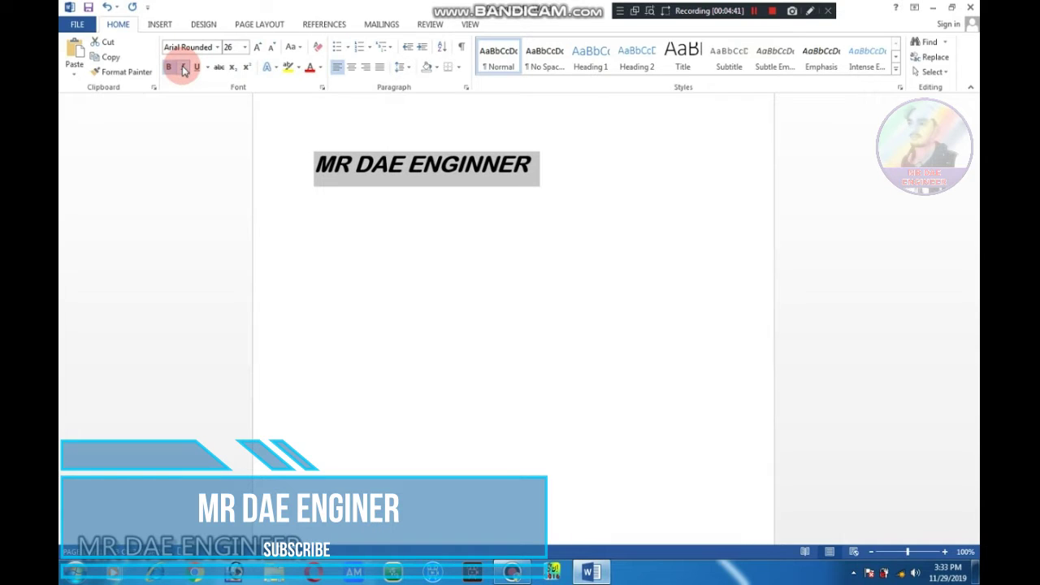
click(196, 68)
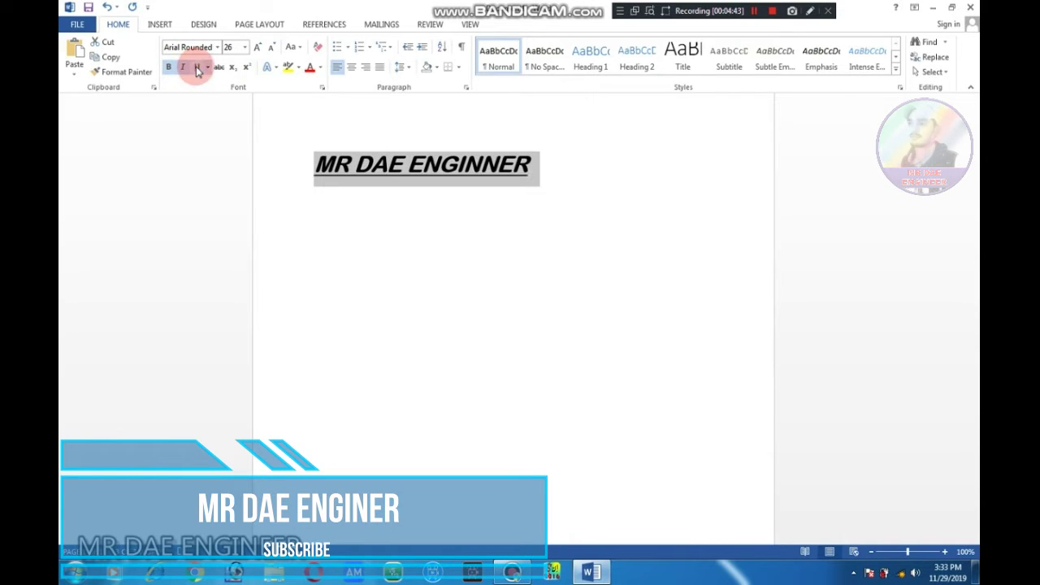
click(168, 68)
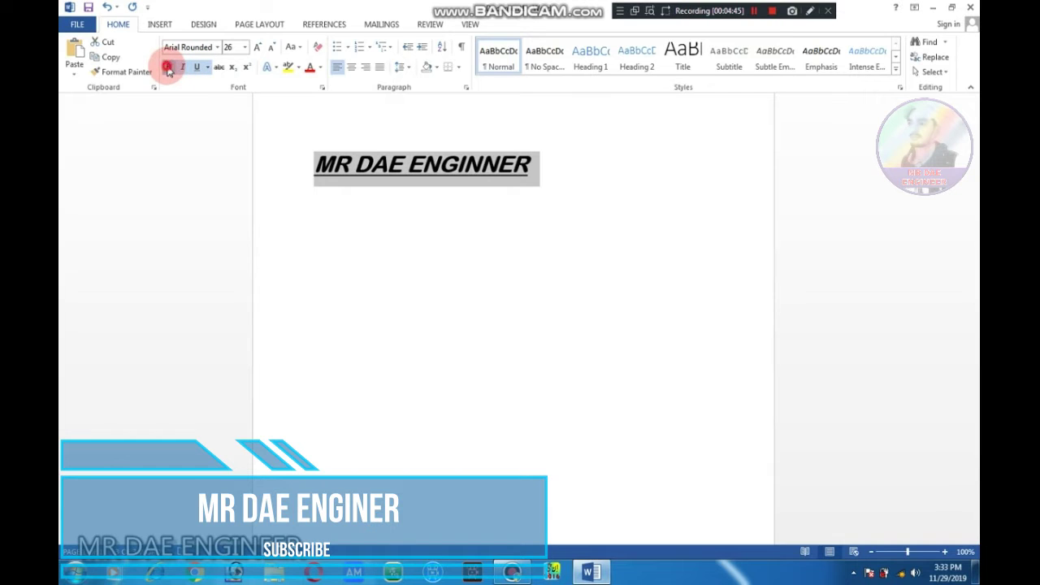
click(182, 68)
click(198, 69)
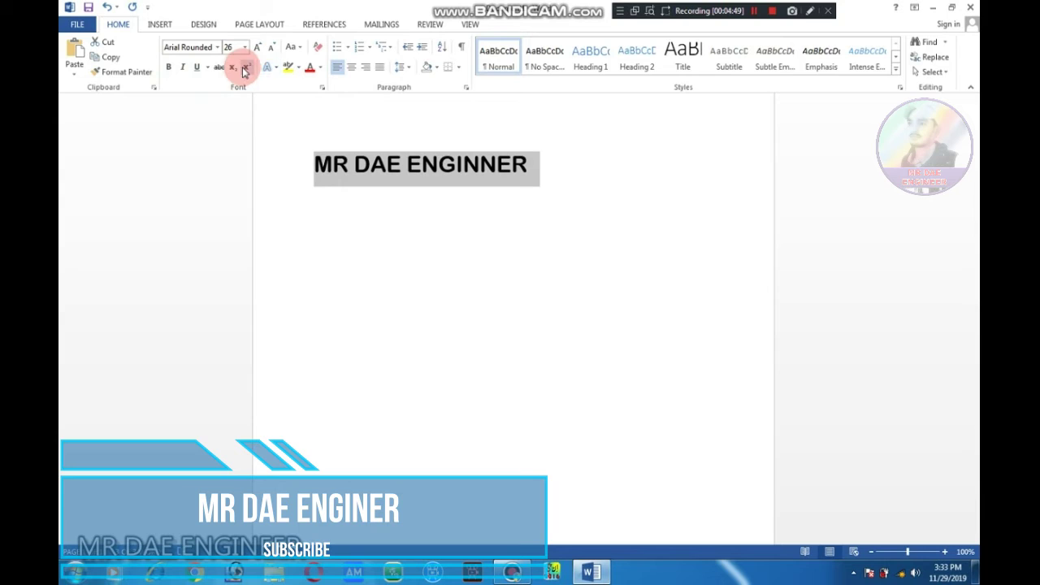
click(112, 61)
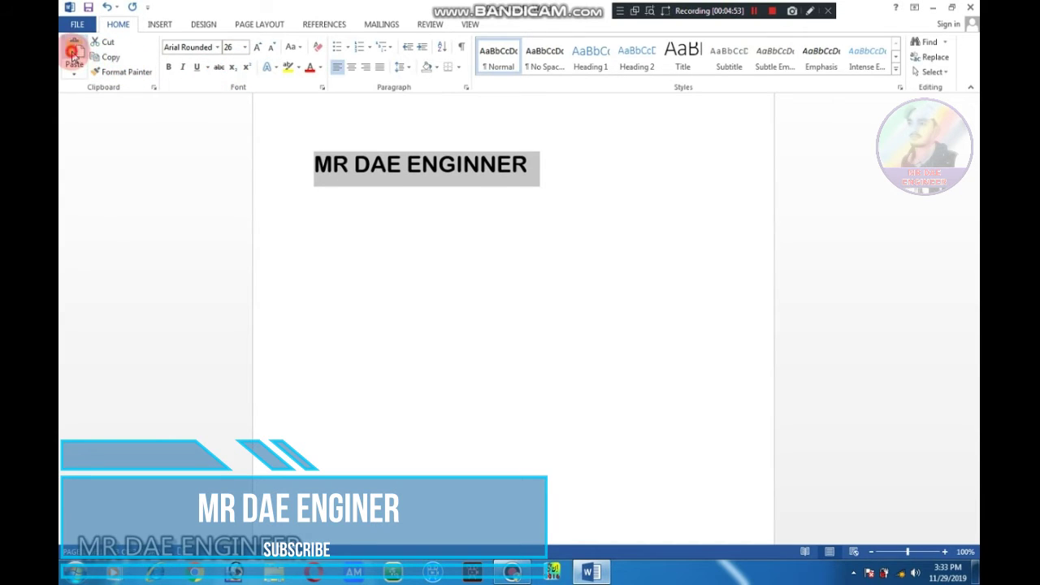
click(74, 53)
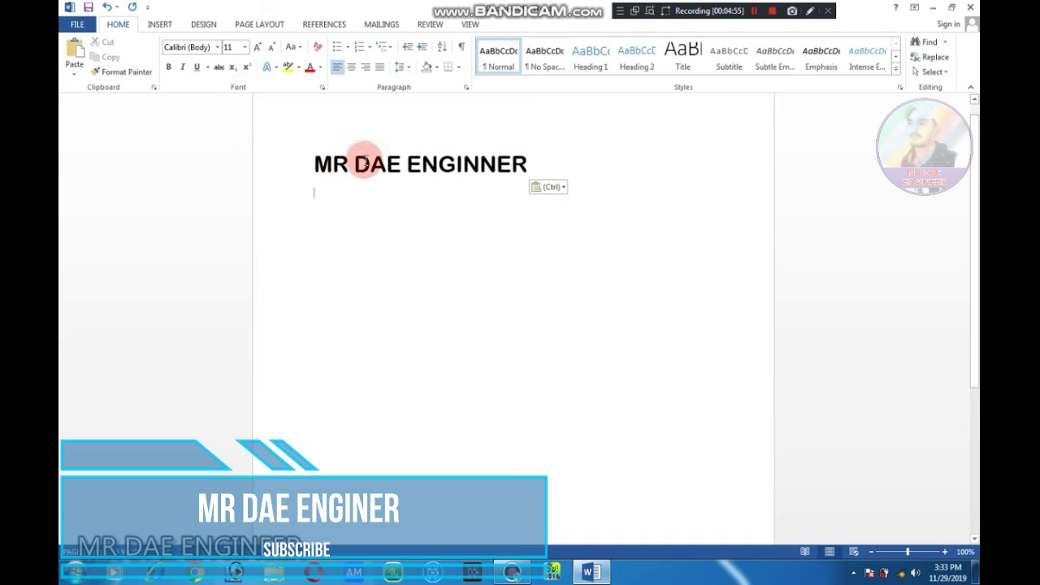
triple_click(366, 165)
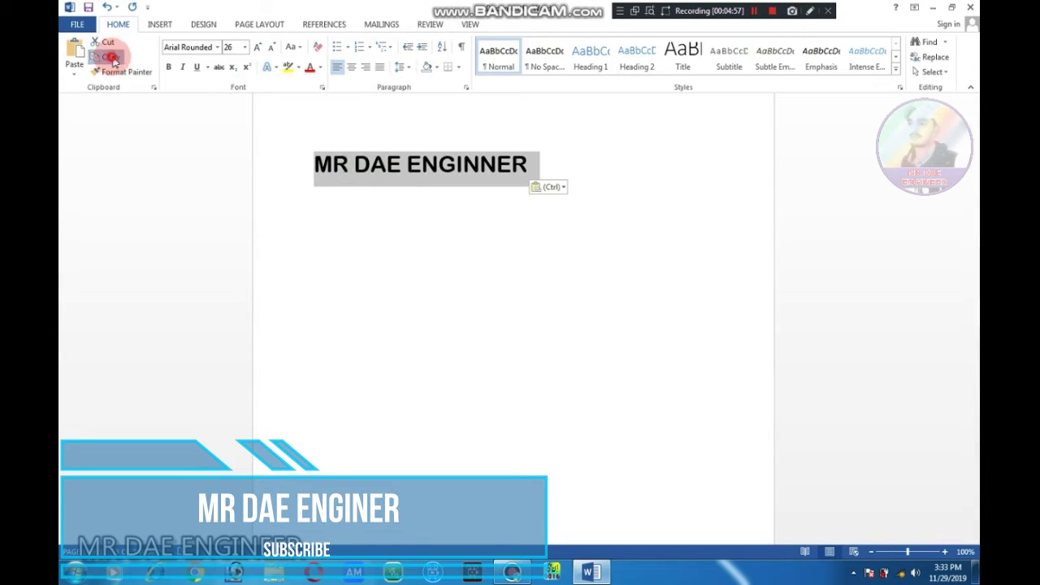
click(78, 57)
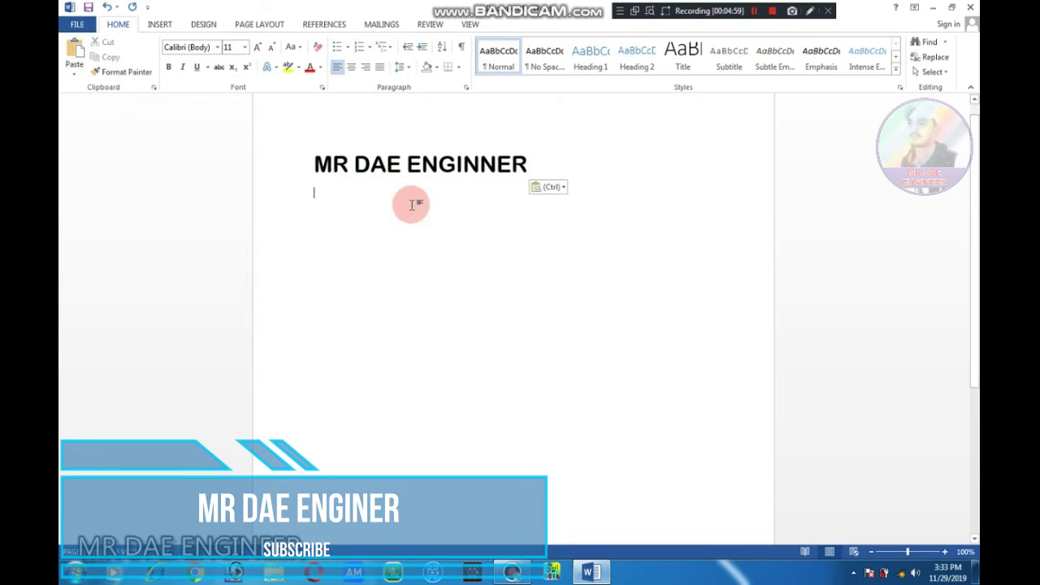
click(73, 54)
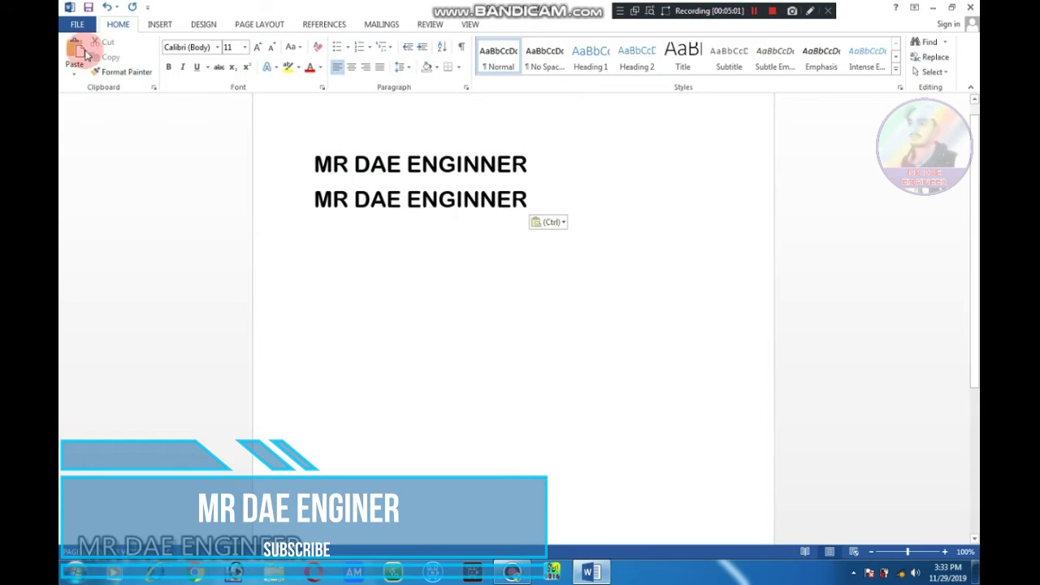
click(72, 54)
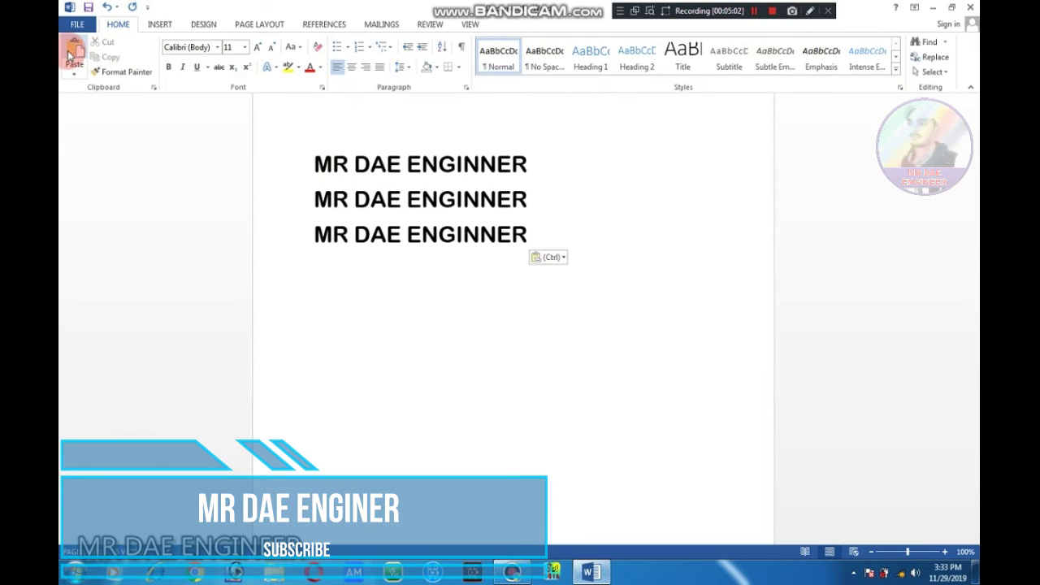
triple_click(392, 238)
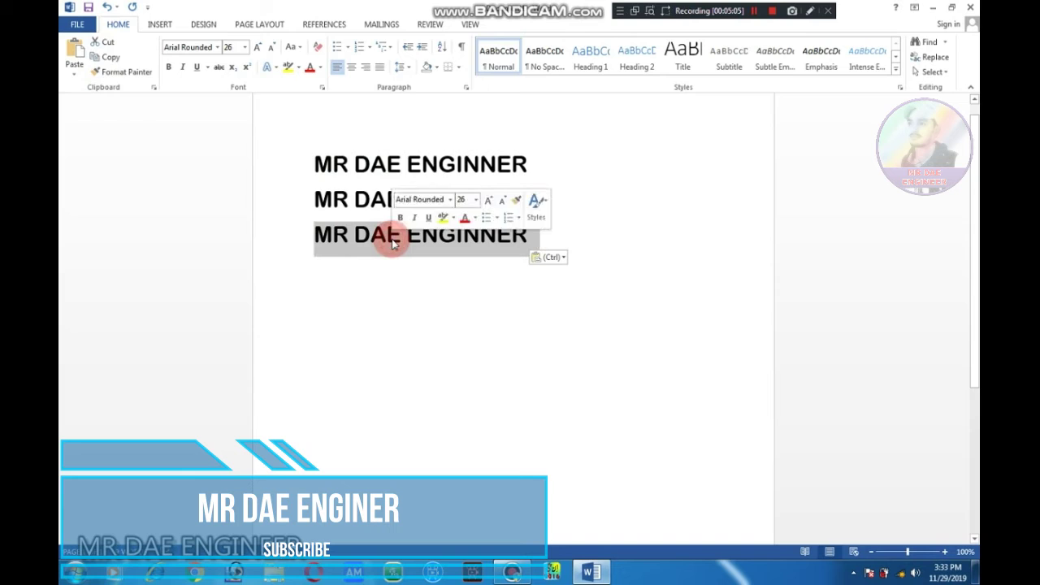
click(103, 41)
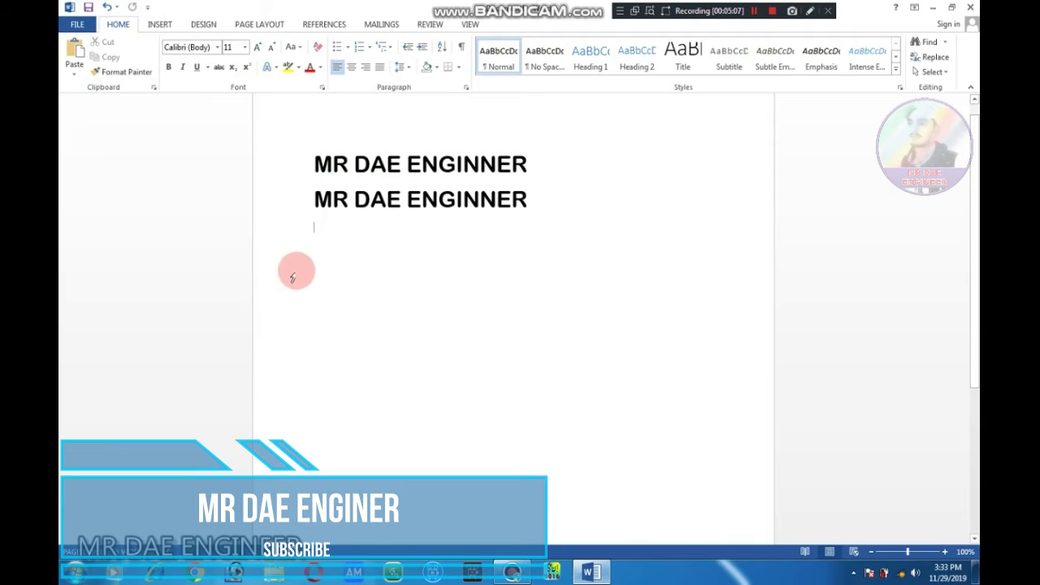
click(73, 59)
drag(512, 234, 322, 190)
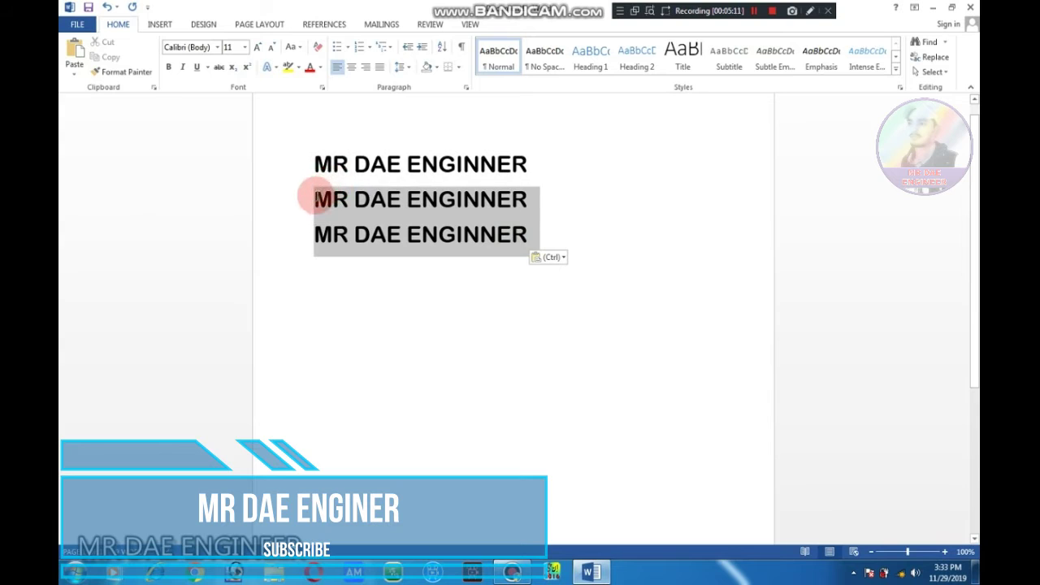
click(315, 198)
triple_click(408, 236)
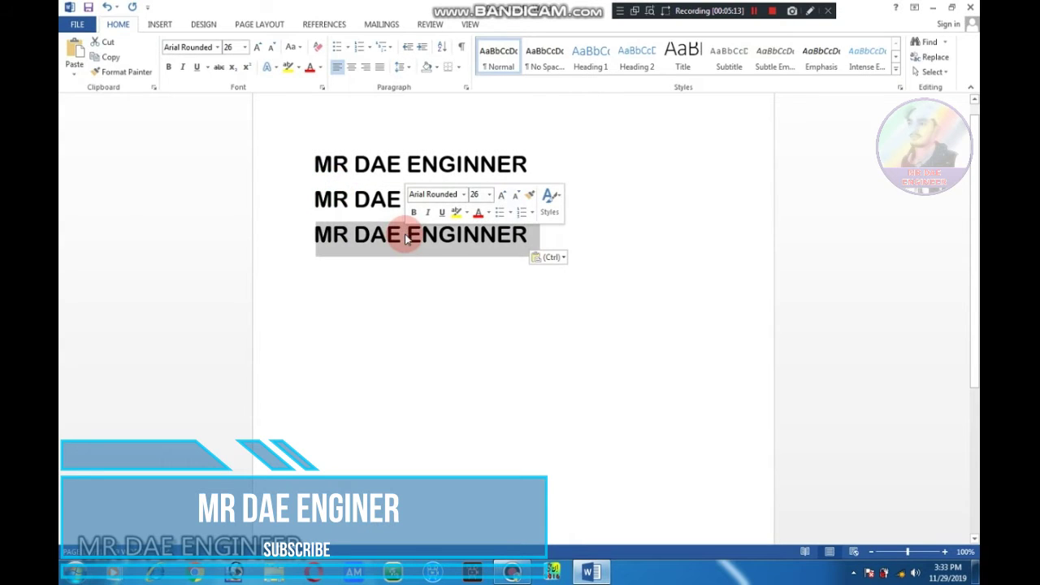
key(Delete)
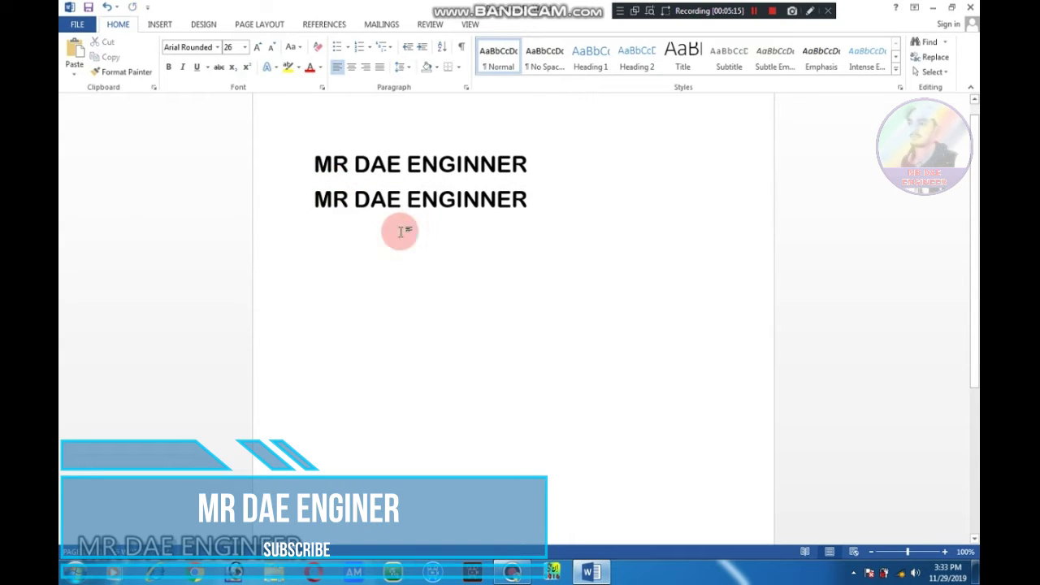
key(BackSpace)
key(BackSpace)
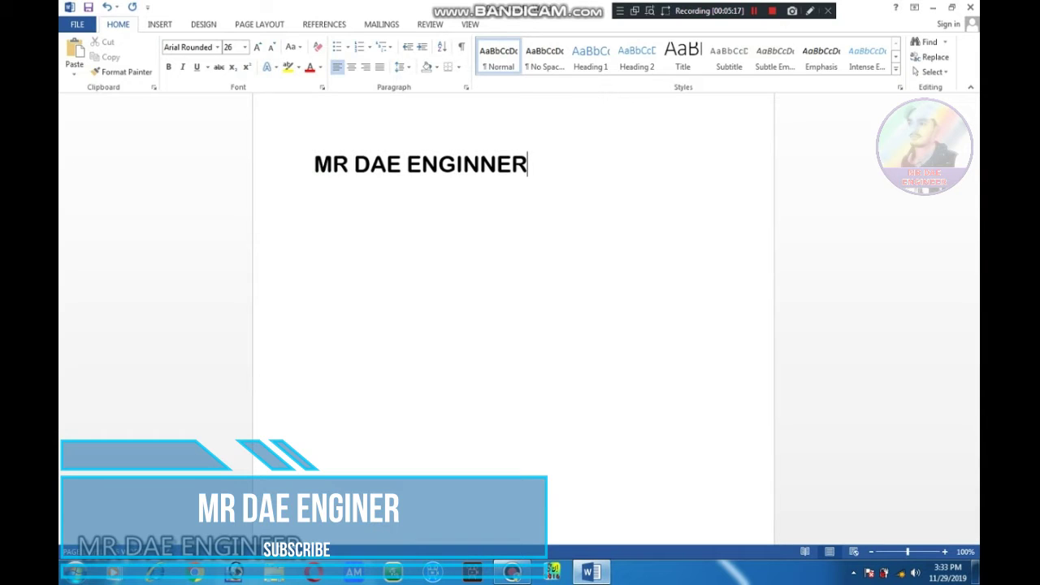
triple_click(398, 164)
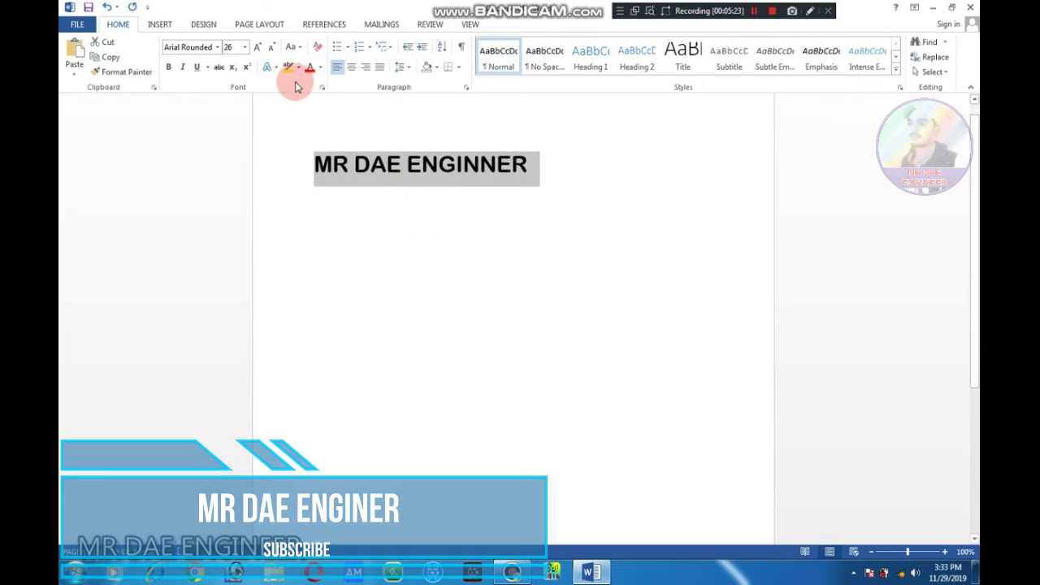
- Grow the heading to 36 pt, centre it, and colour it red
click(259, 47)
click(259, 48)
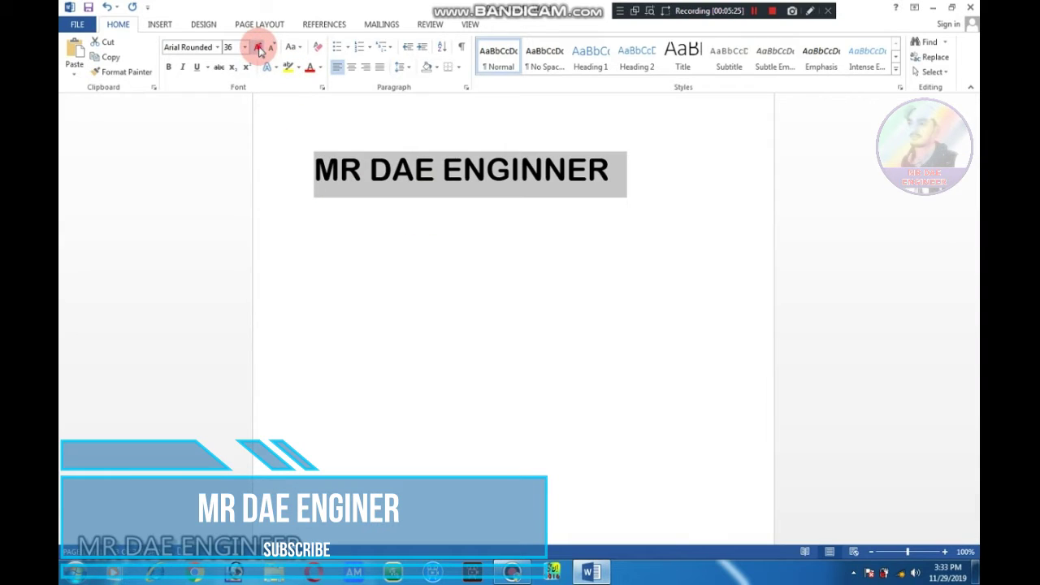
click(258, 48)
click(272, 49)
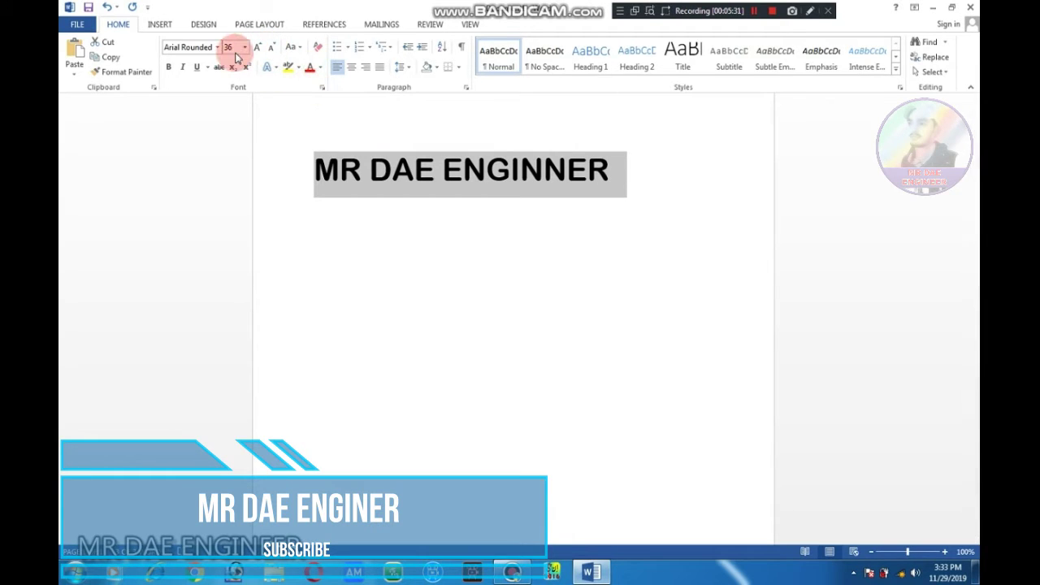
scroll(538, 226, up, 1)
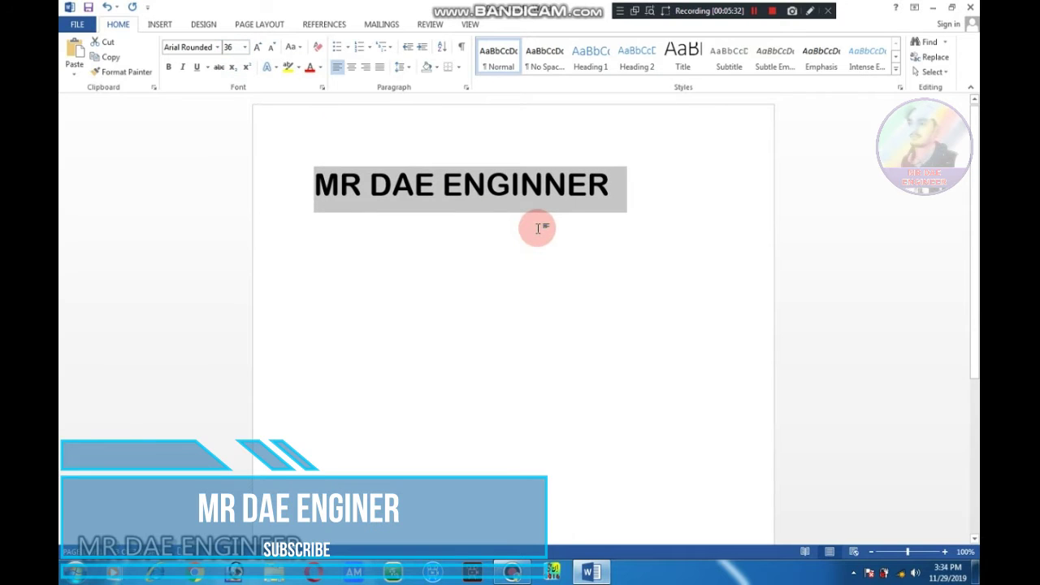
click(352, 74)
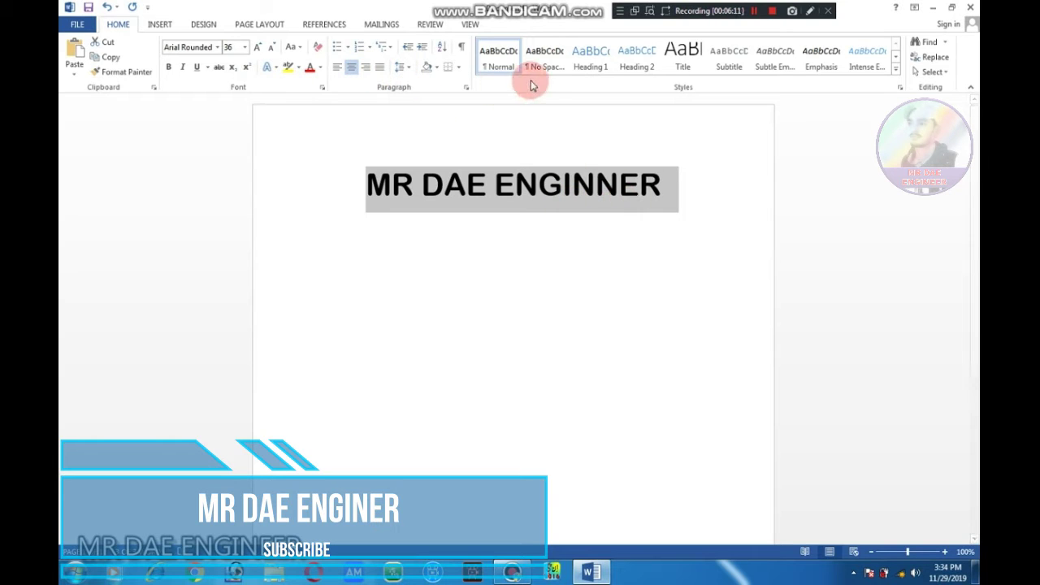
click(312, 69)
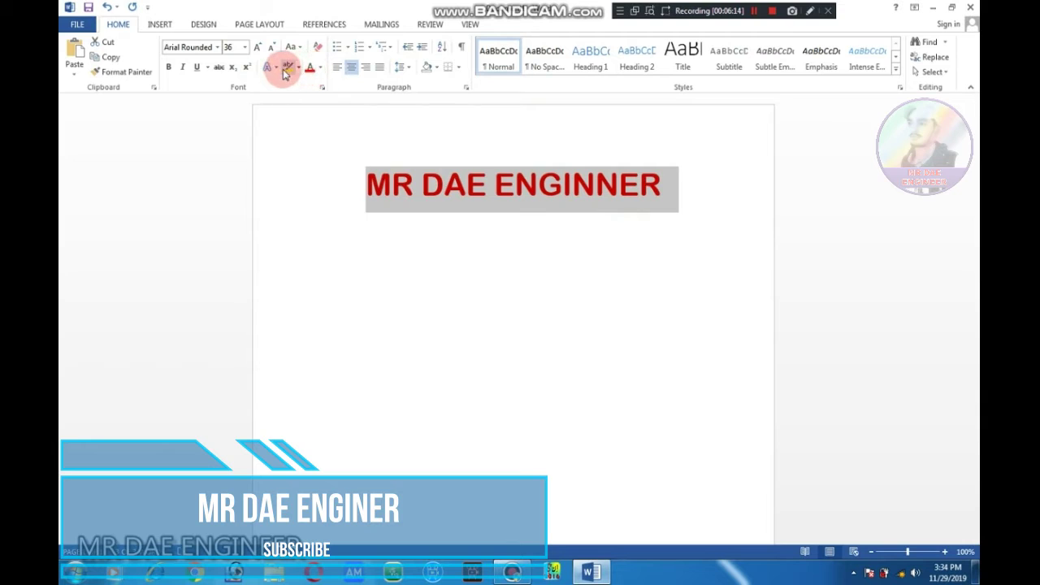
- Try yellow and turquoise highlights and a dark red text colour on the heading
click(289, 72)
click(299, 70)
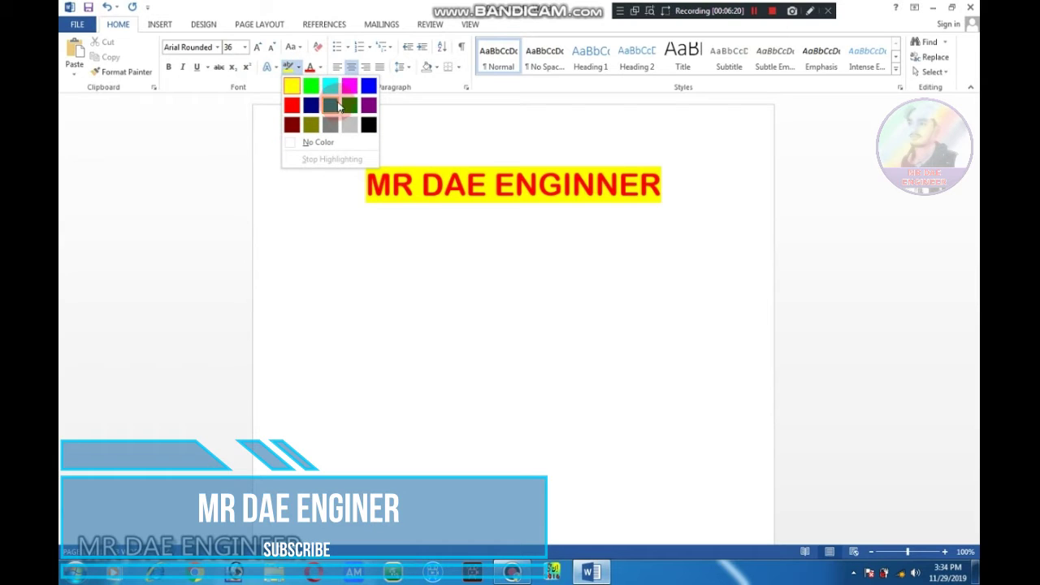
click(330, 85)
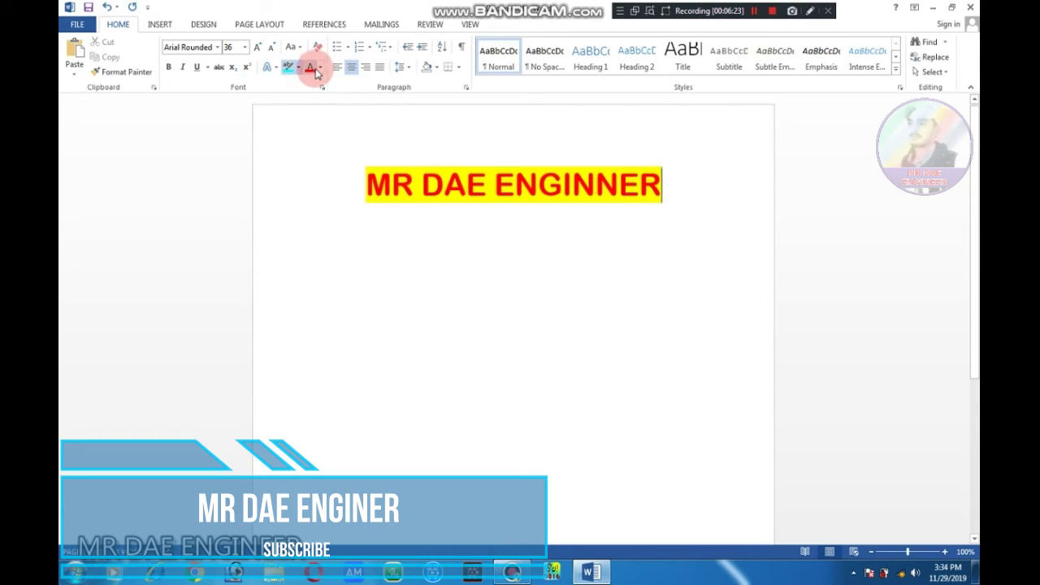
click(319, 70)
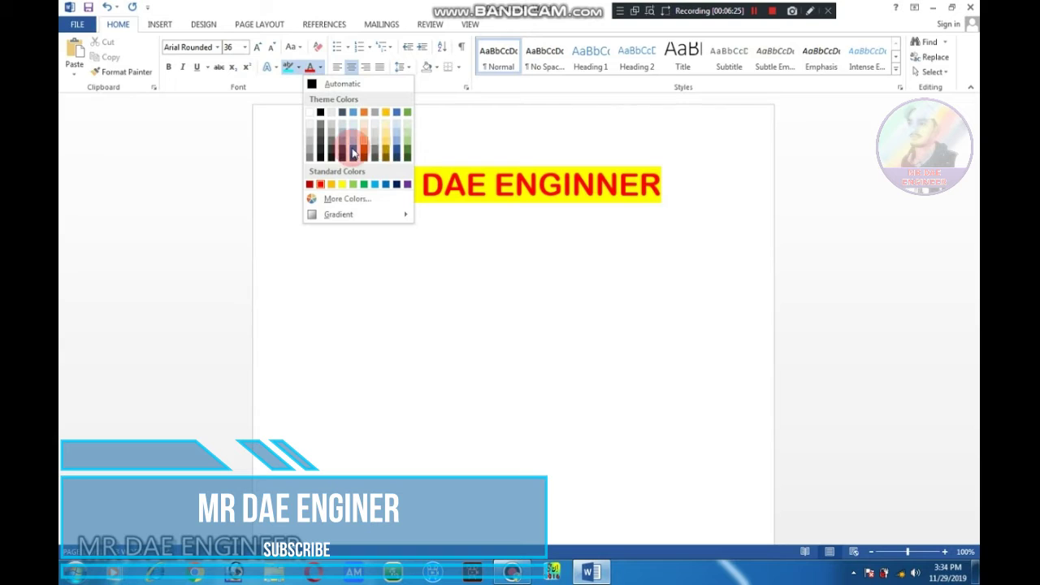
click(330, 151)
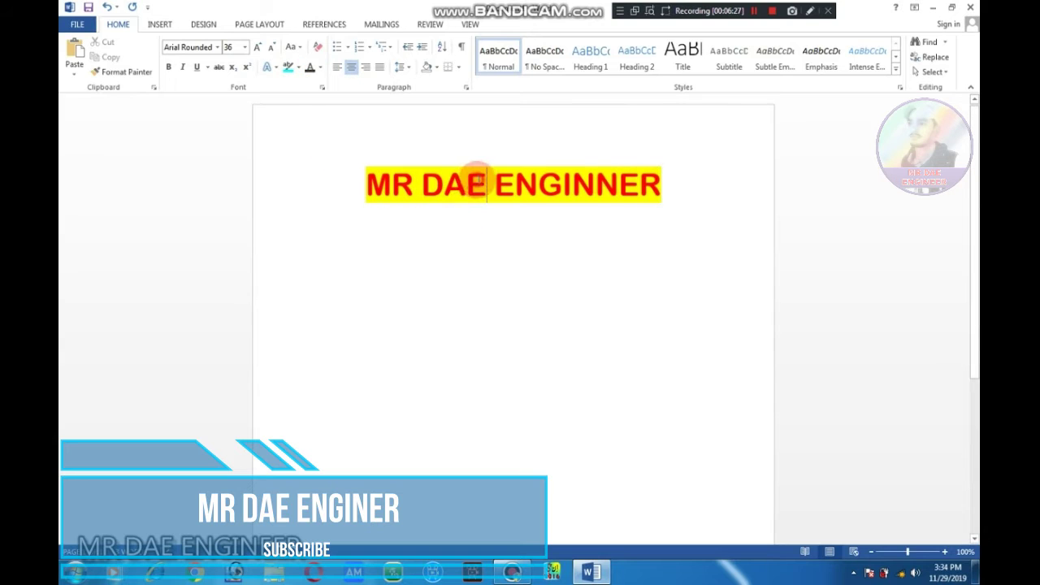
- Apply a turquoise highlight with black text to the whole heading line
triple_click(479, 180)
click(313, 69)
click(287, 68)
click(642, 297)
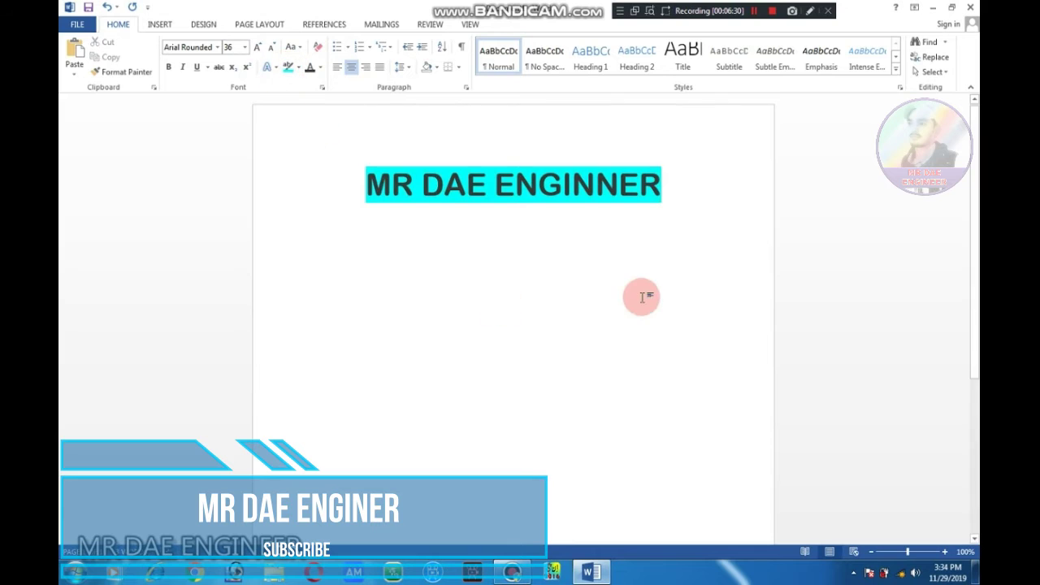
- Add a Perspective Diagonal Upper Right shadow to the heading
click(276, 68)
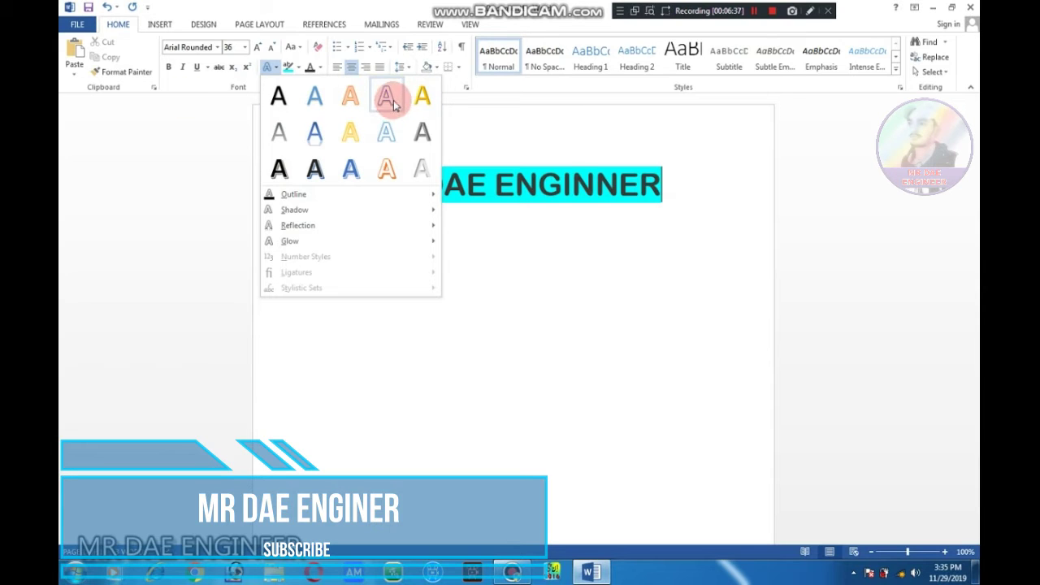
click(571, 182)
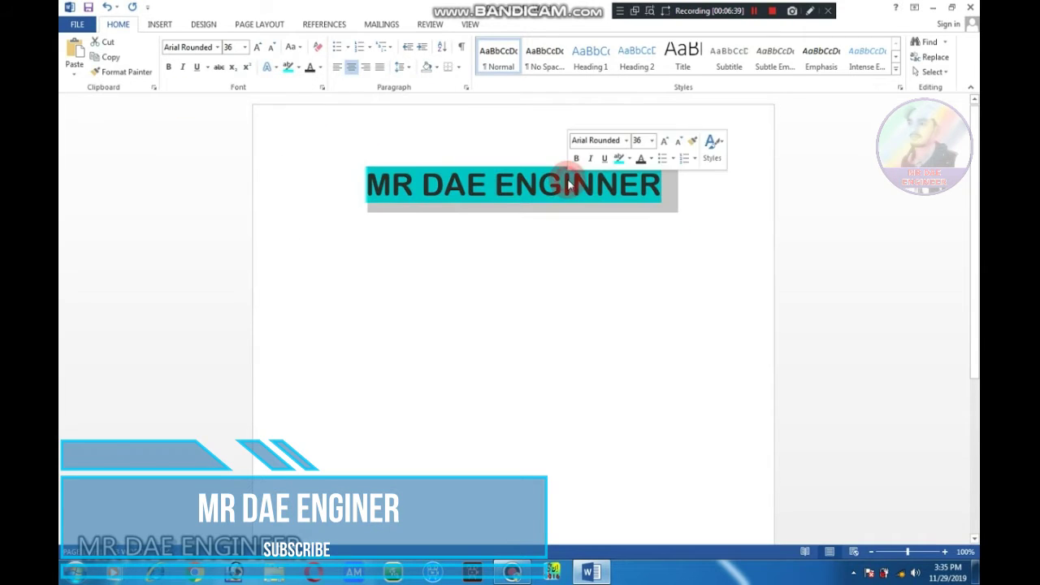
click(268, 68)
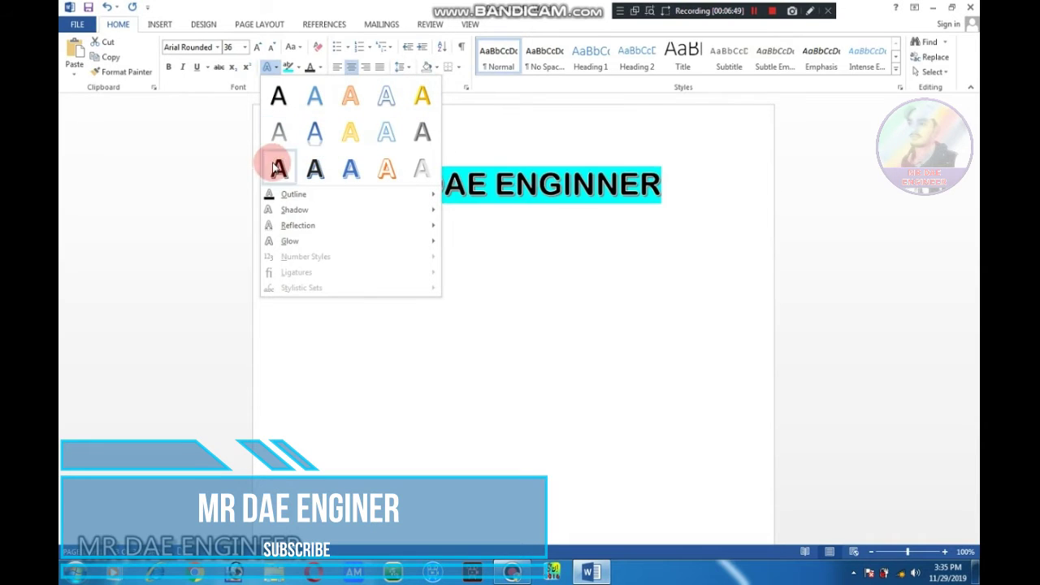
mouse_move(294, 210)
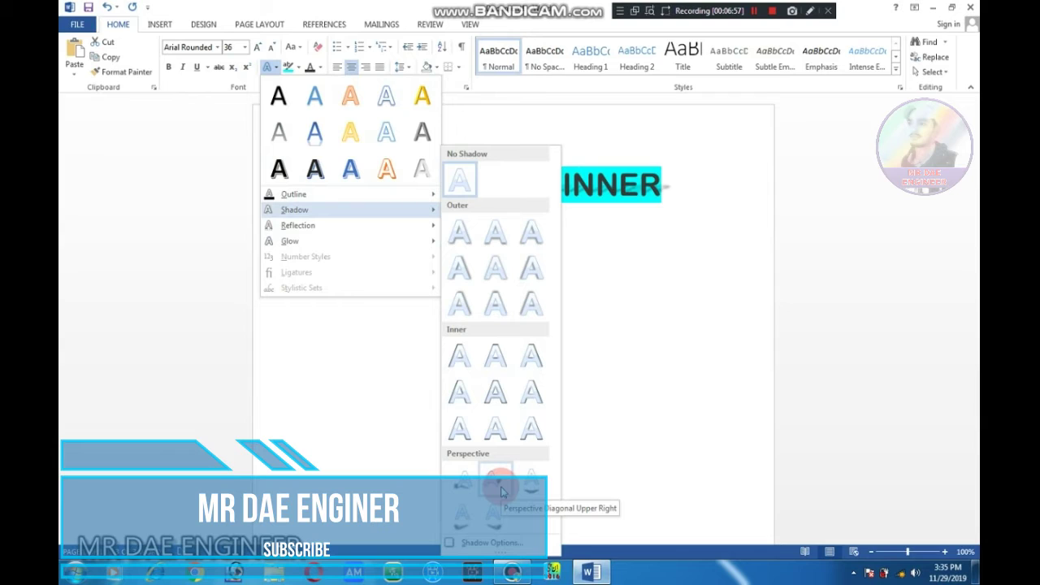
click(501, 490)
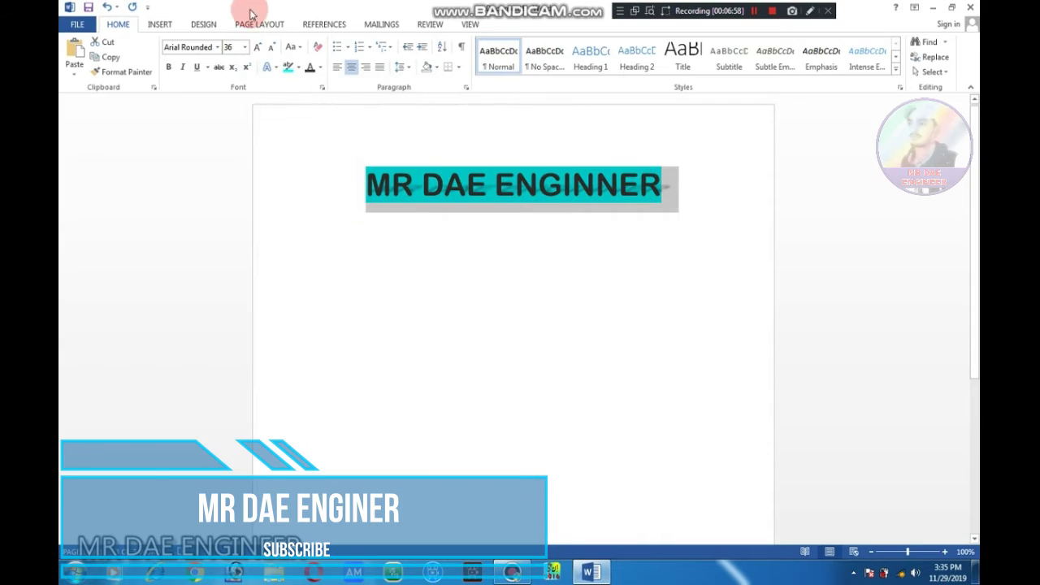
- Add a gold glow and a half reflection to the heading
click(276, 68)
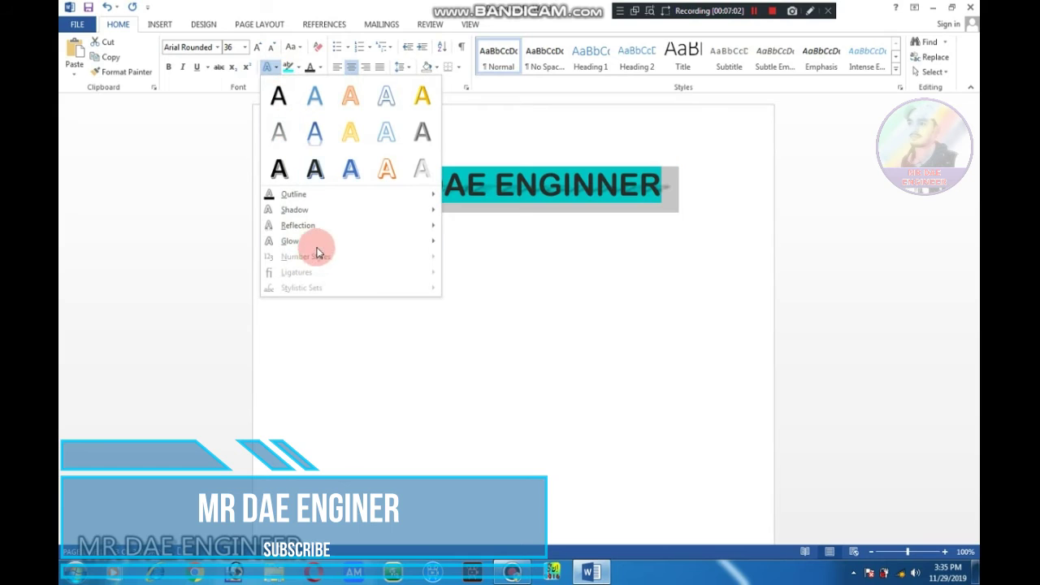
mouse_move(290, 242)
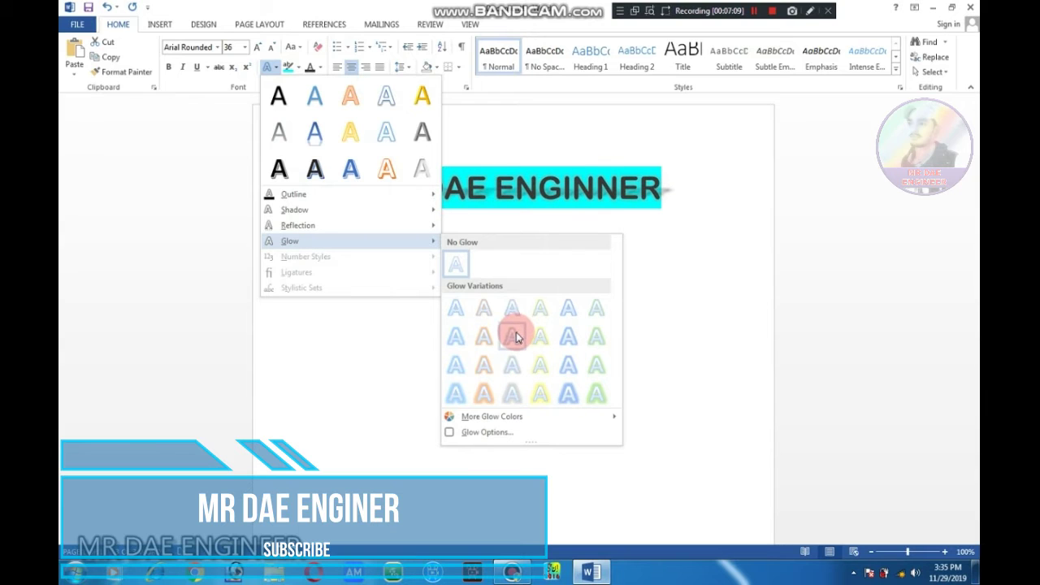
click(538, 403)
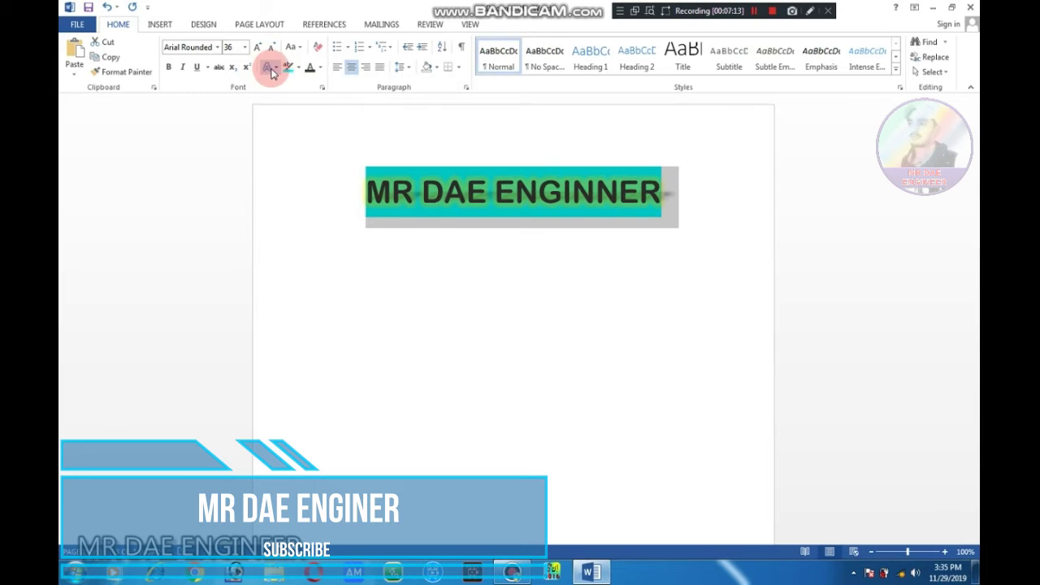
click(277, 70)
click(349, 226)
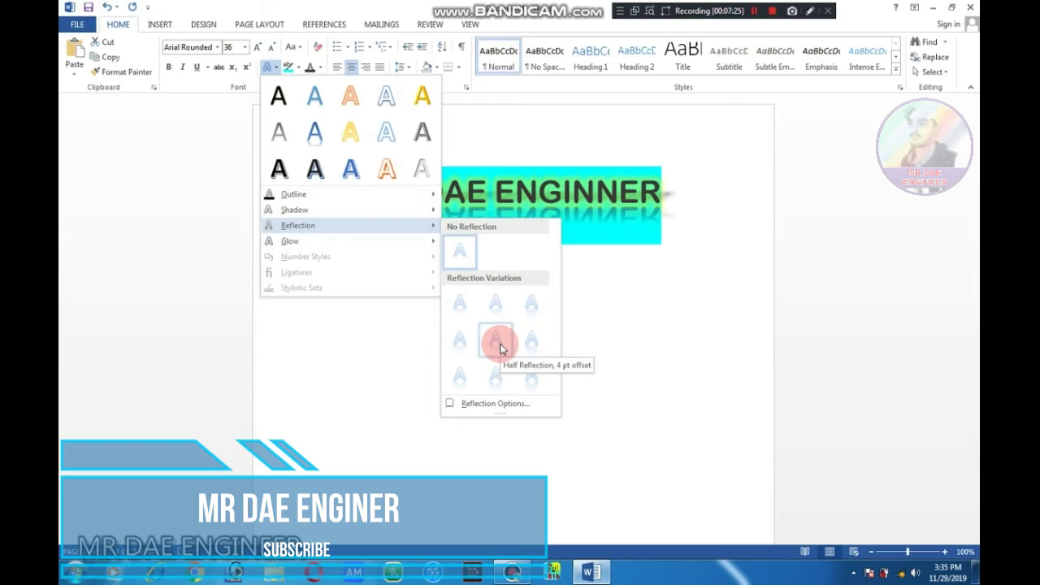
click(498, 345)
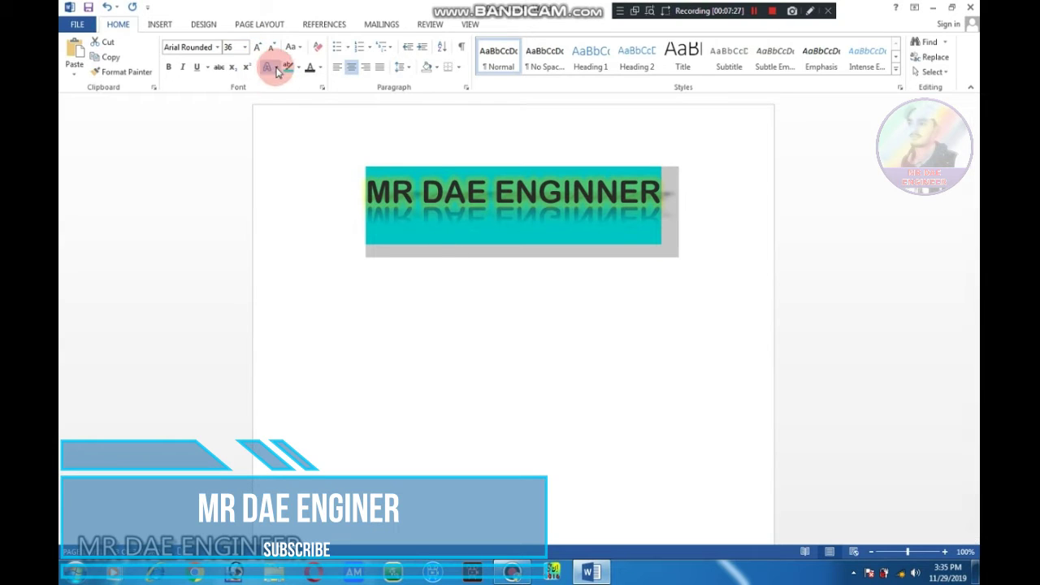
- Outline the heading text in a dark theme colour, then start a centred line below it
click(275, 68)
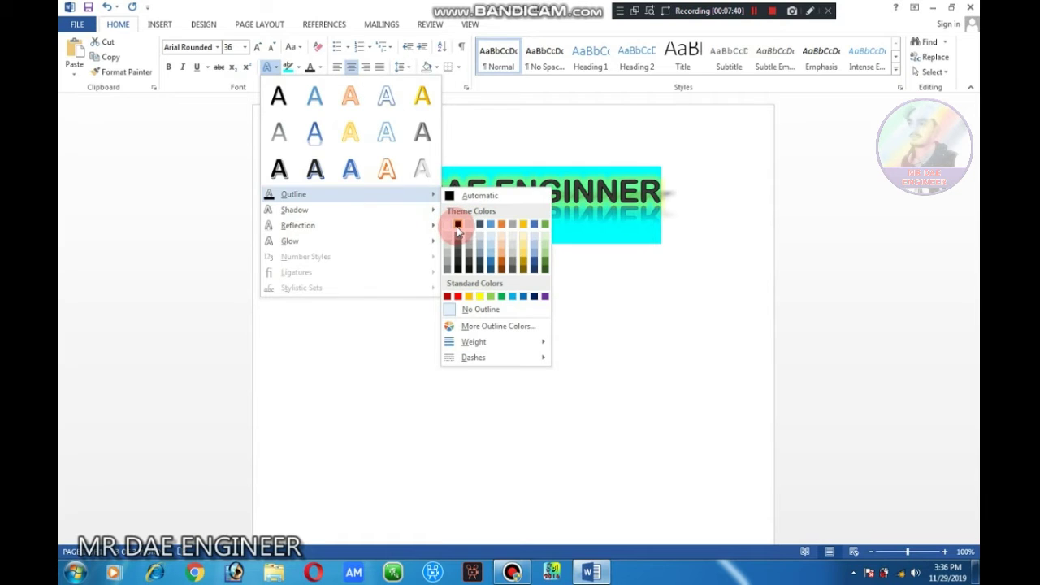
click(458, 225)
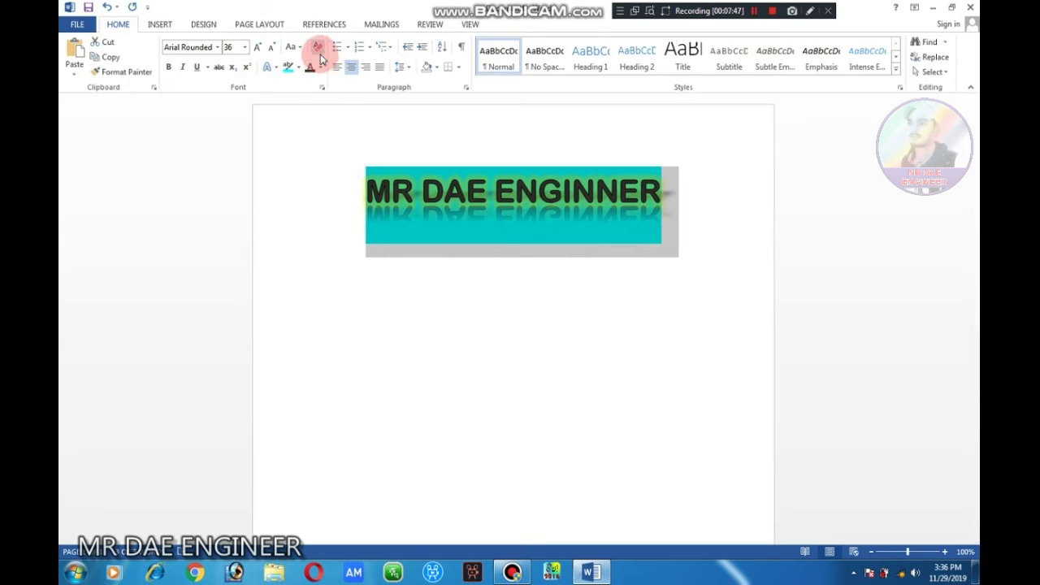
click(352, 66)
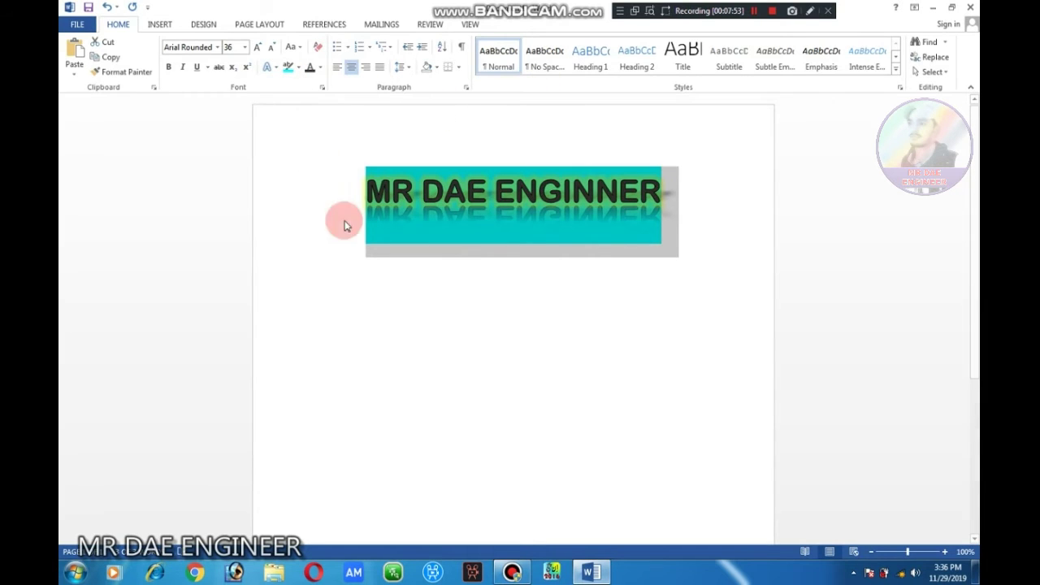
click(664, 202)
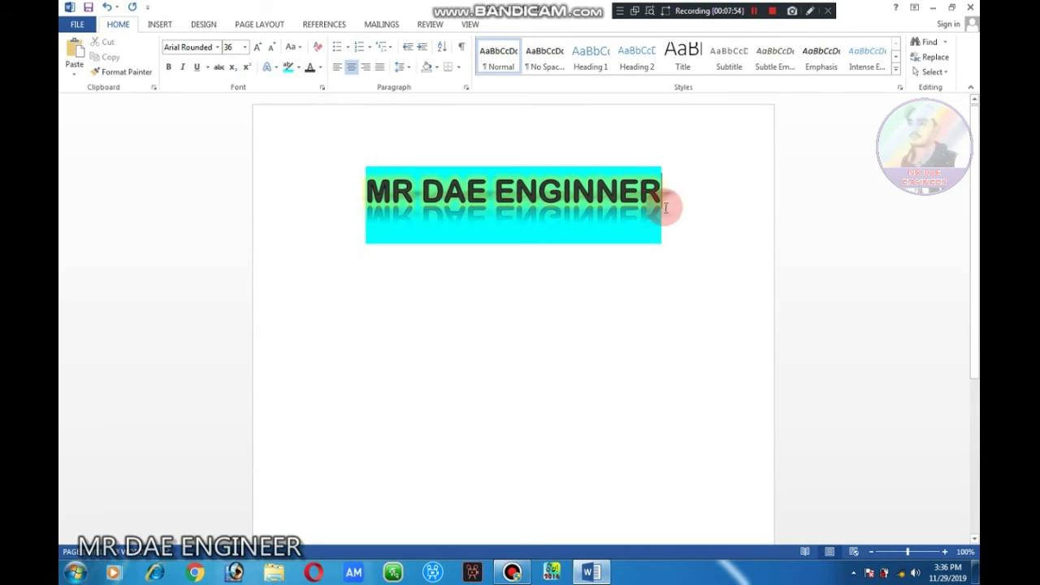
key(Return)
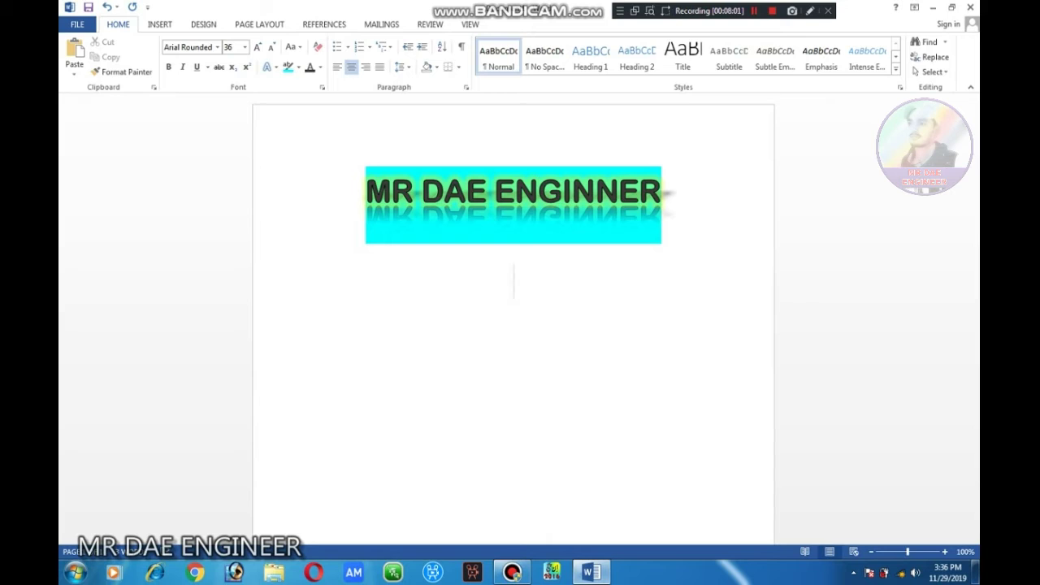
text(=)
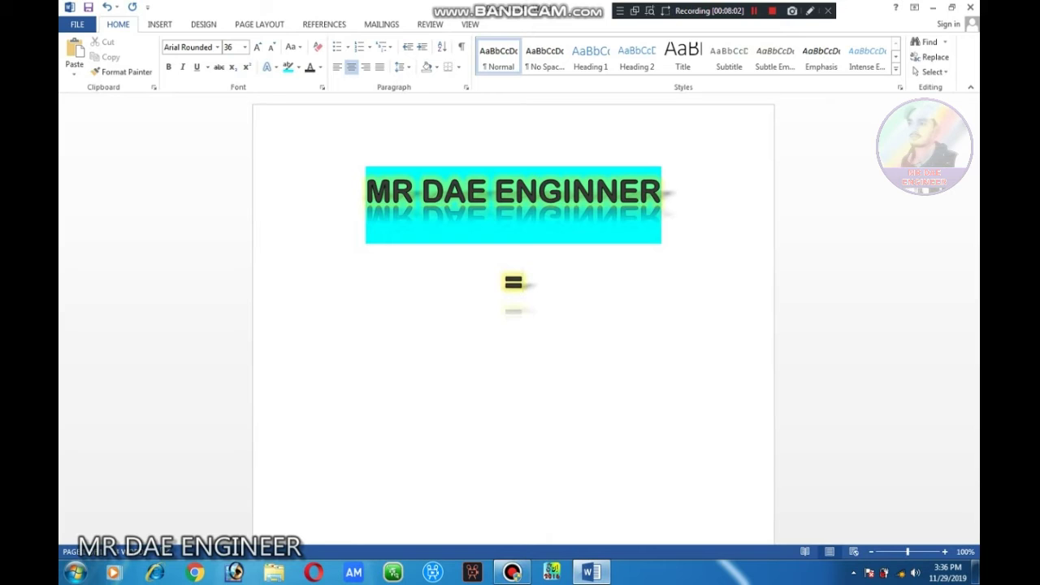
text(RAND)
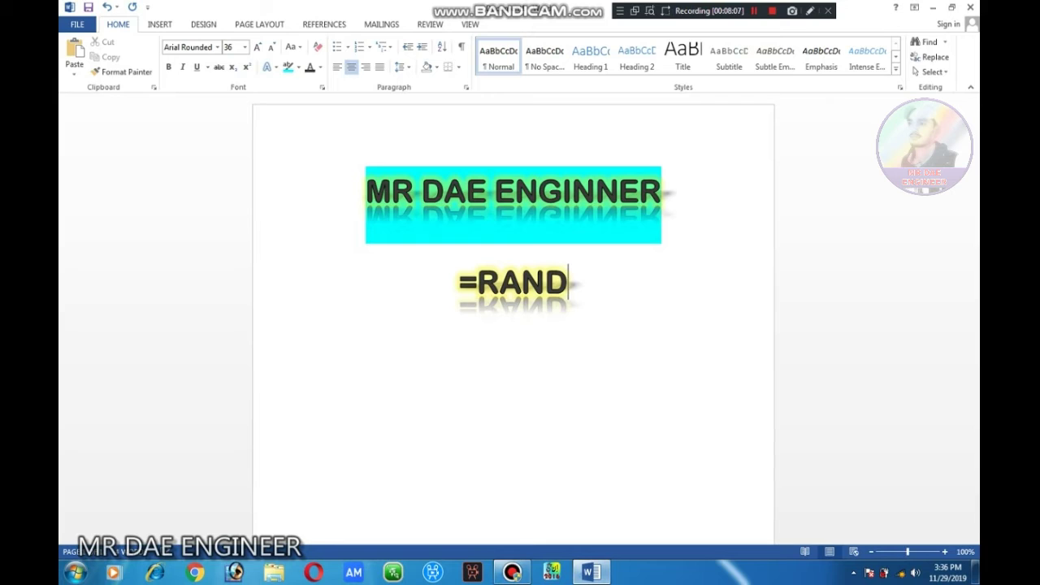
text(())
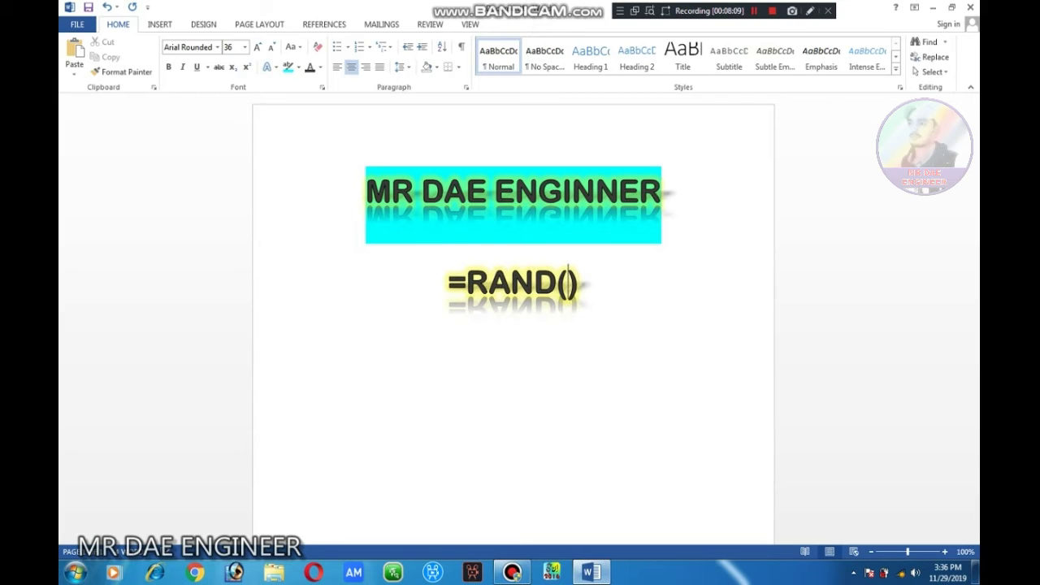
text(5)
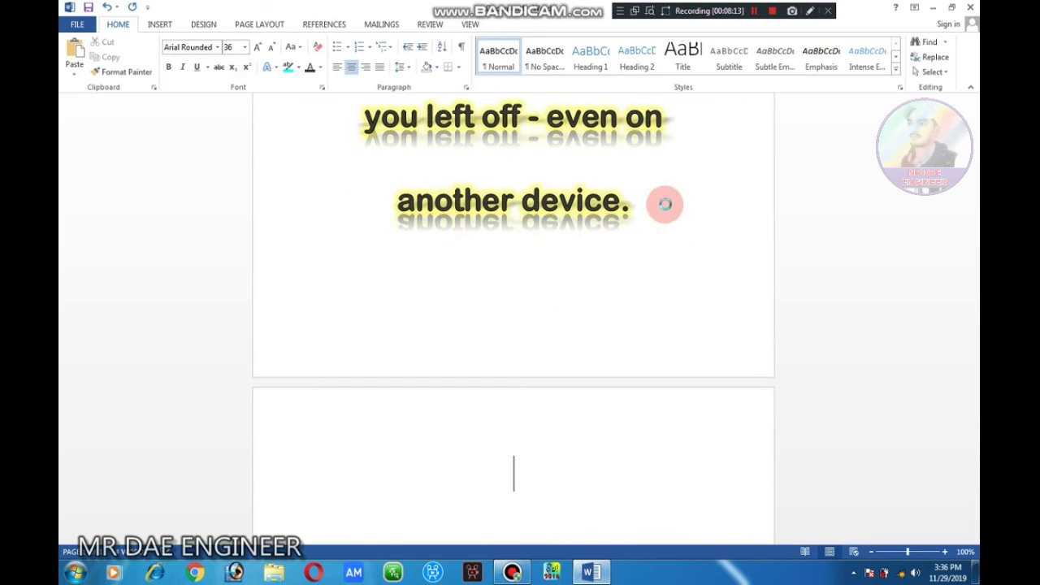
scroll(569, 219, up, 3)
mouse_move(499, 360)
mouse_down()
mouse_move(341, 290)
mouse_move(298, 215)
mouse_move(265, 89)
mouse_up()
drag(973, 426, 971, 218)
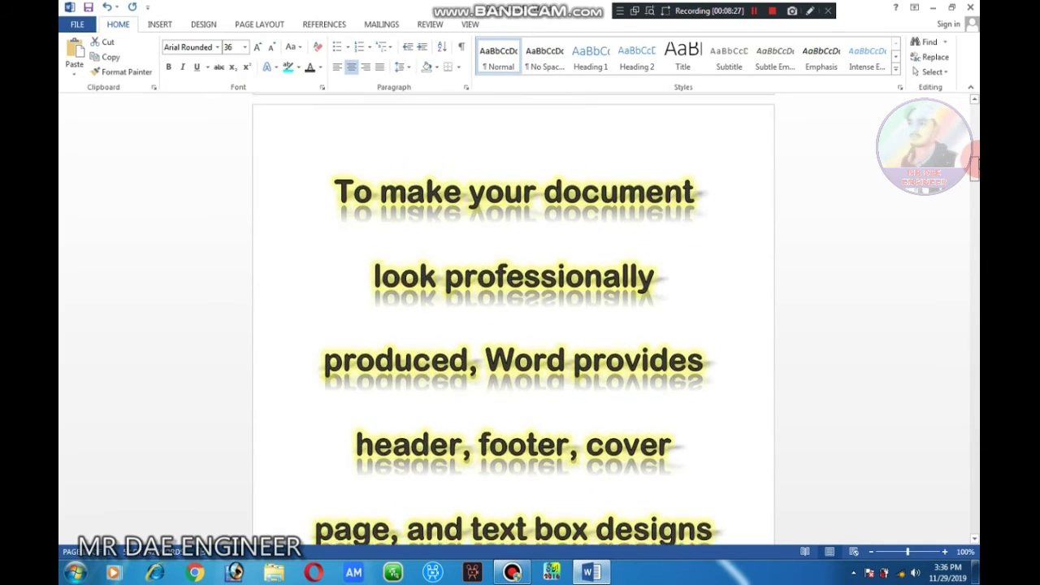
drag(974, 274, 973, 167)
key(Delete)
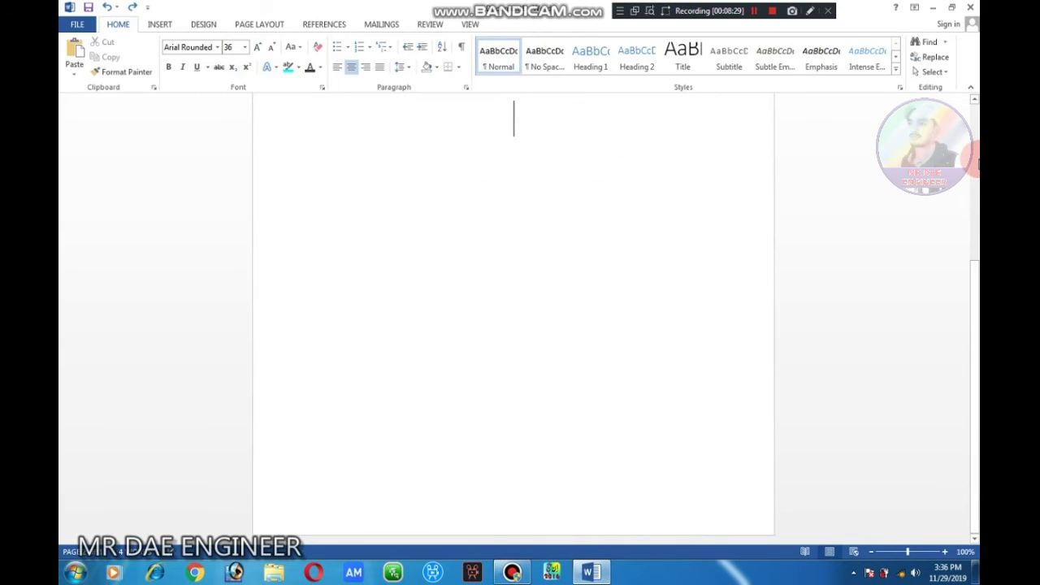
drag(973, 337, 976, 130)
click(608, 287)
key(BackSpace)
key(BackSpace)
key(BackSpace)
key(BackSpace)
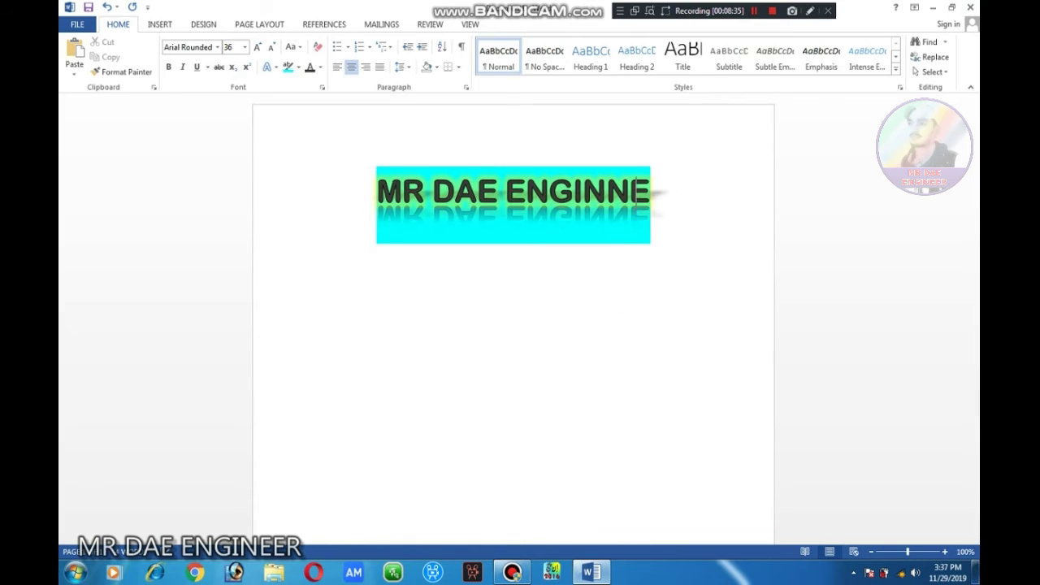
key(BackSpace)
key(BackSpace)
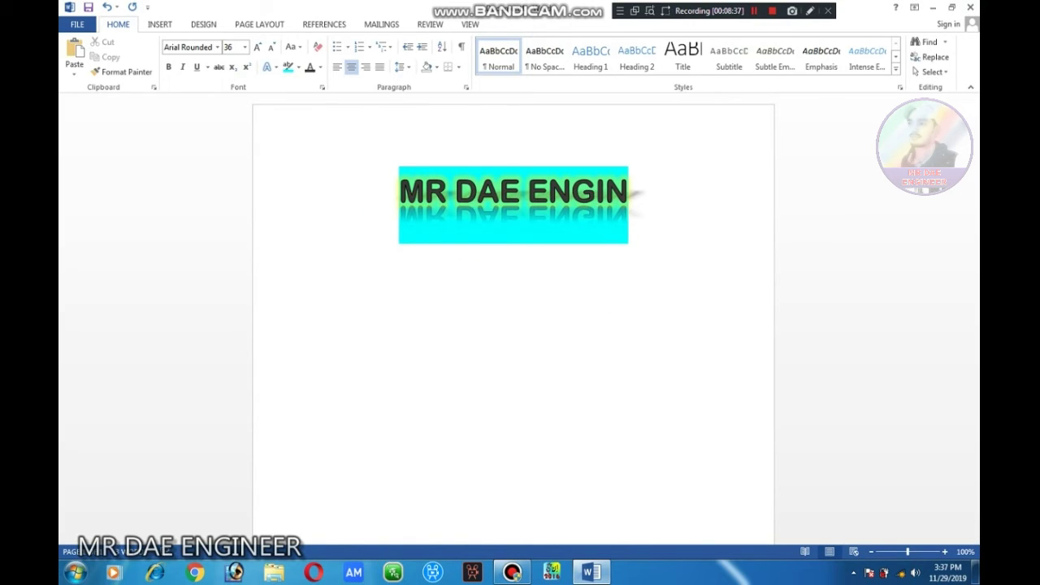
text(NER)
click(608, 287)
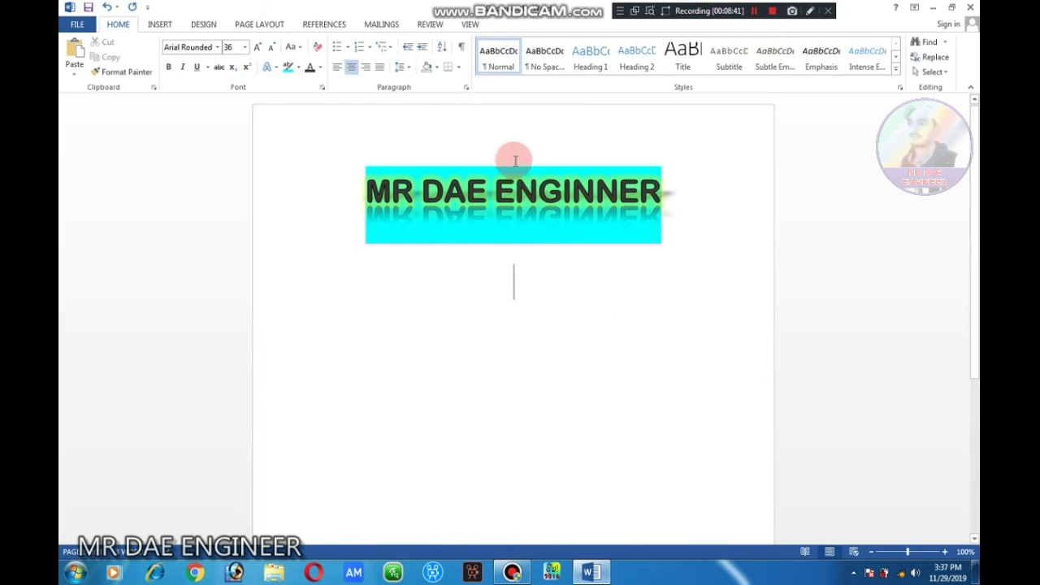
- Clear test text from the line below the heading and apply the Normal style
text(544)
key(BackSpace)
key(BackSpace)
key(BackSpace)
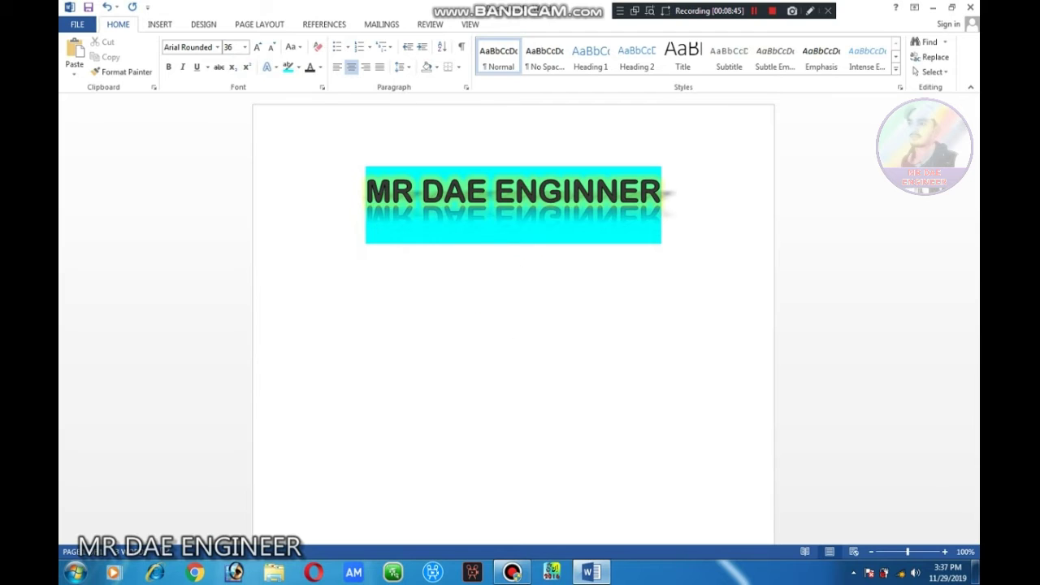
text(AAA)
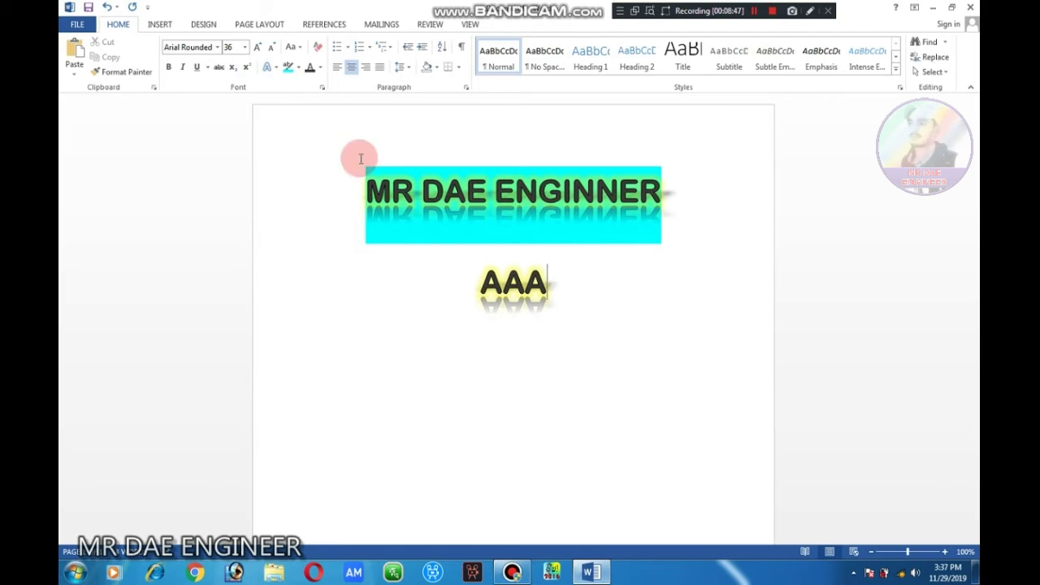
click(498, 61)
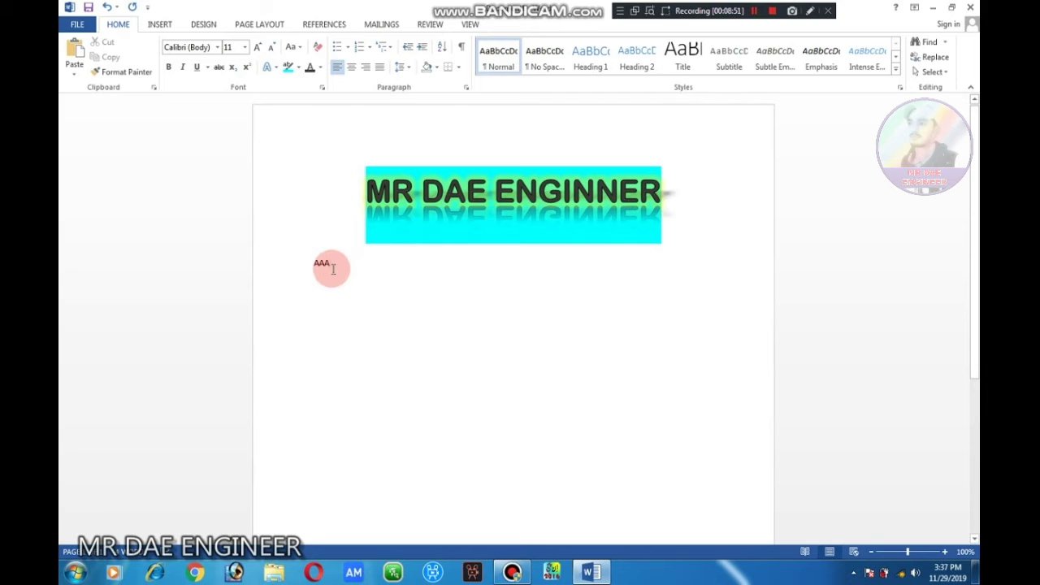
key(BackSpace)
key(BackSpace)
key(BackSpace)
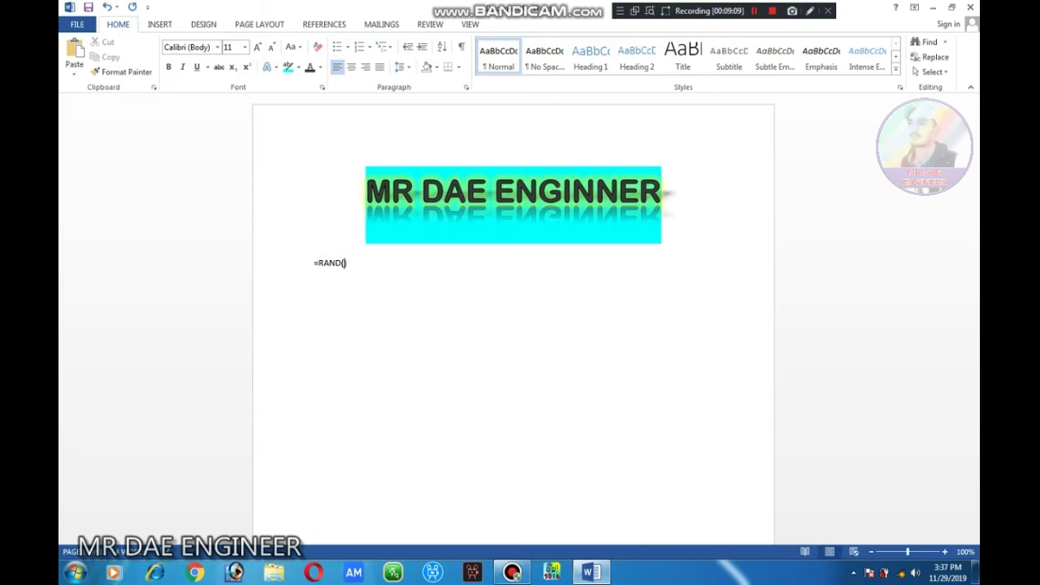
- Generate sample paragraphs from =RAND(1), =RAND(2) and =RAND(8)
key(Return)
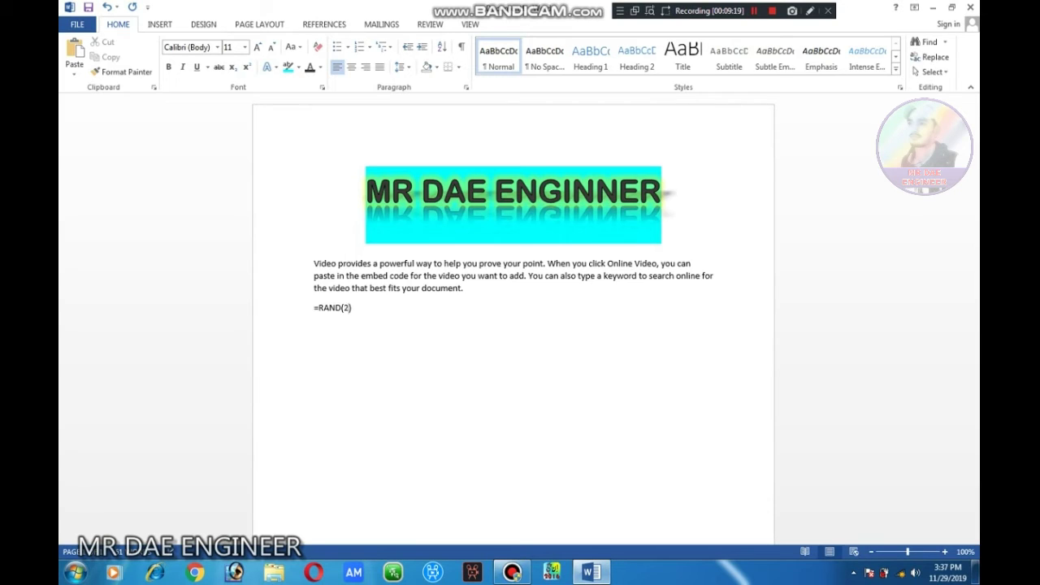
key(Return)
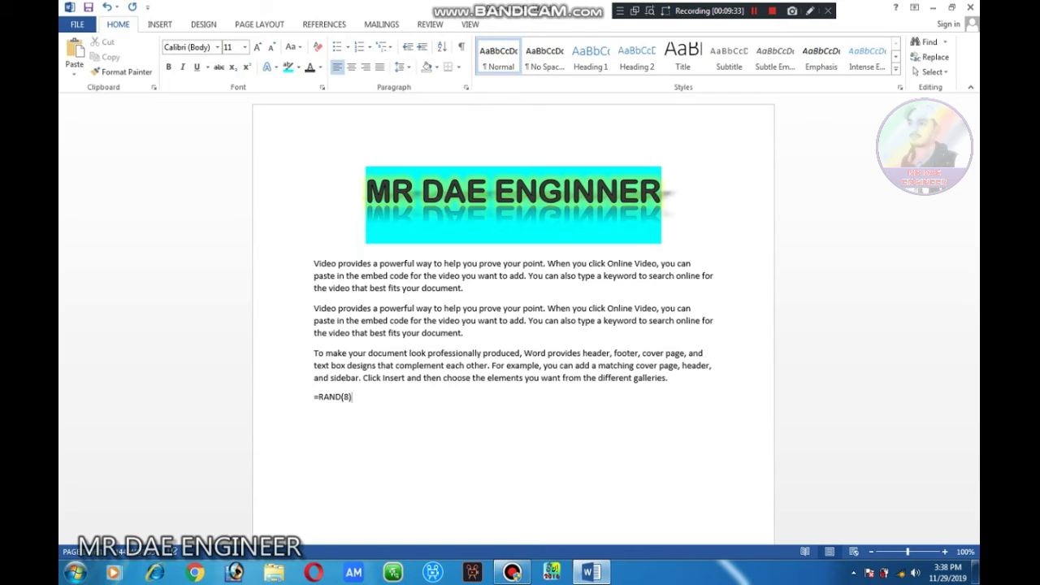
key(Return)
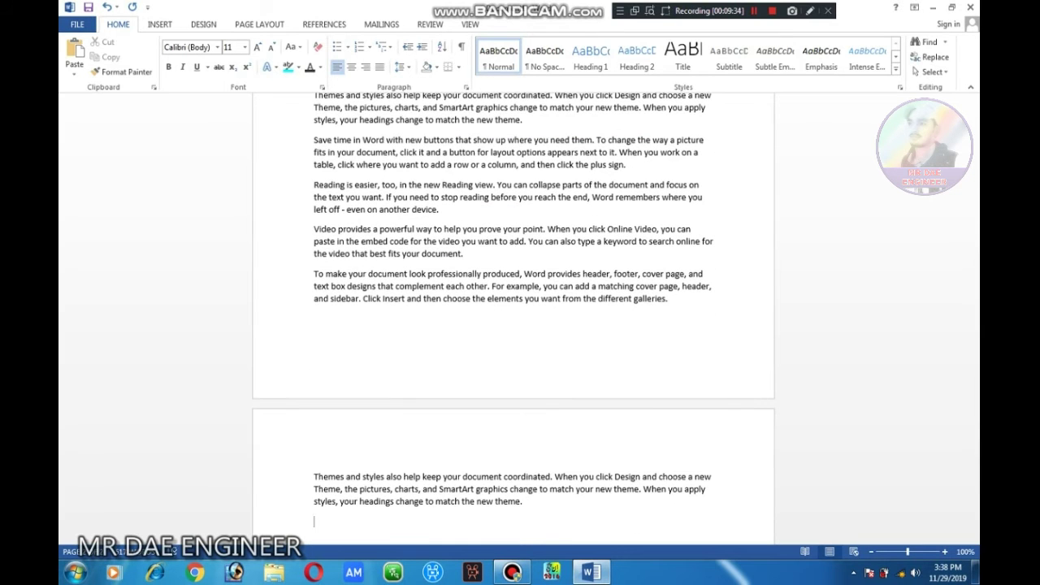
- Select every sample paragraph under the heading, from the first through the end of the last
scroll(504, 390, up, 4)
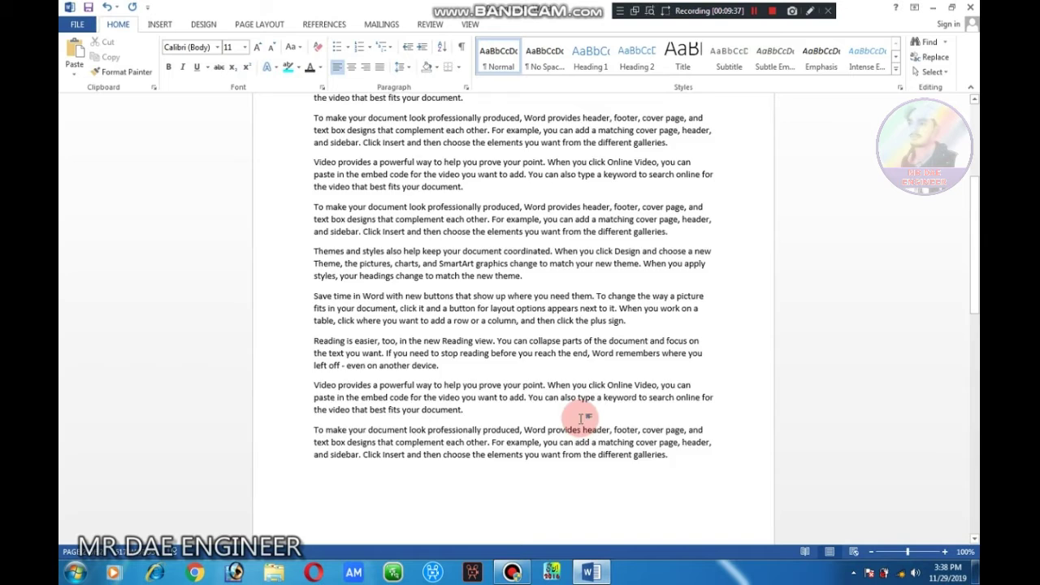
scroll(583, 418, down, 3)
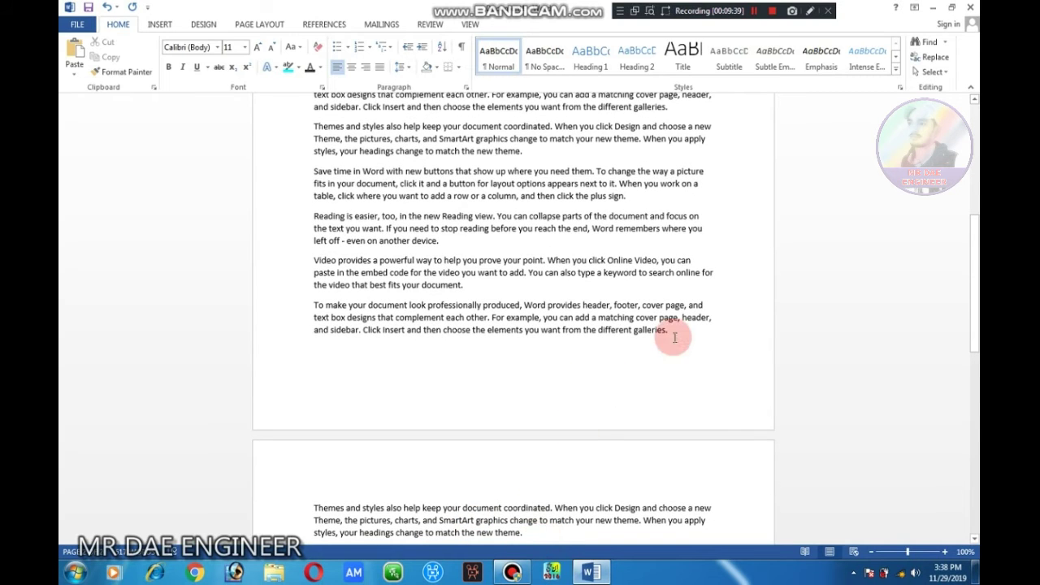
drag(674, 338, 355, 196)
click(355, 196)
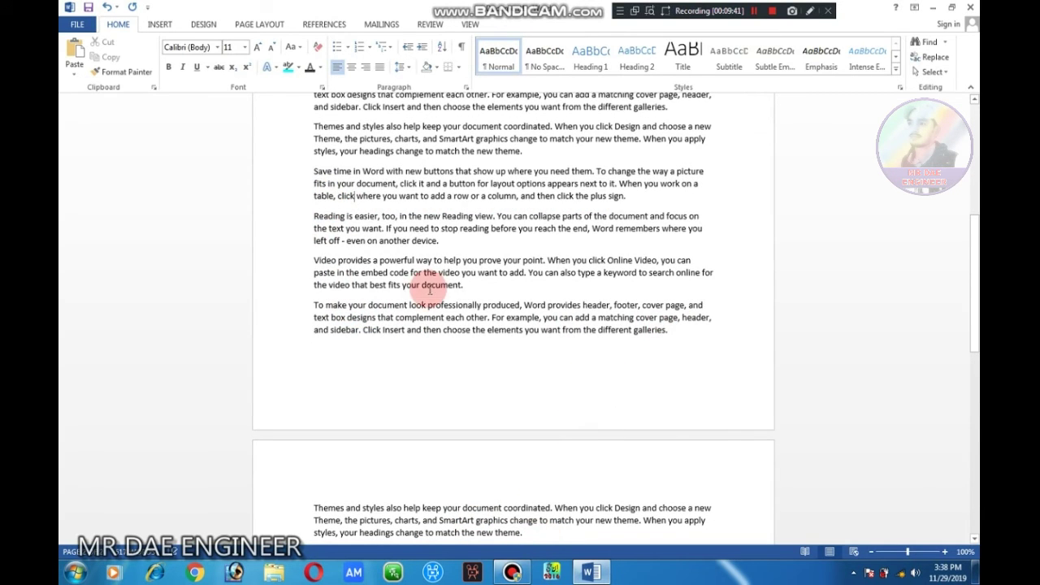
scroll(439, 292, up, 6)
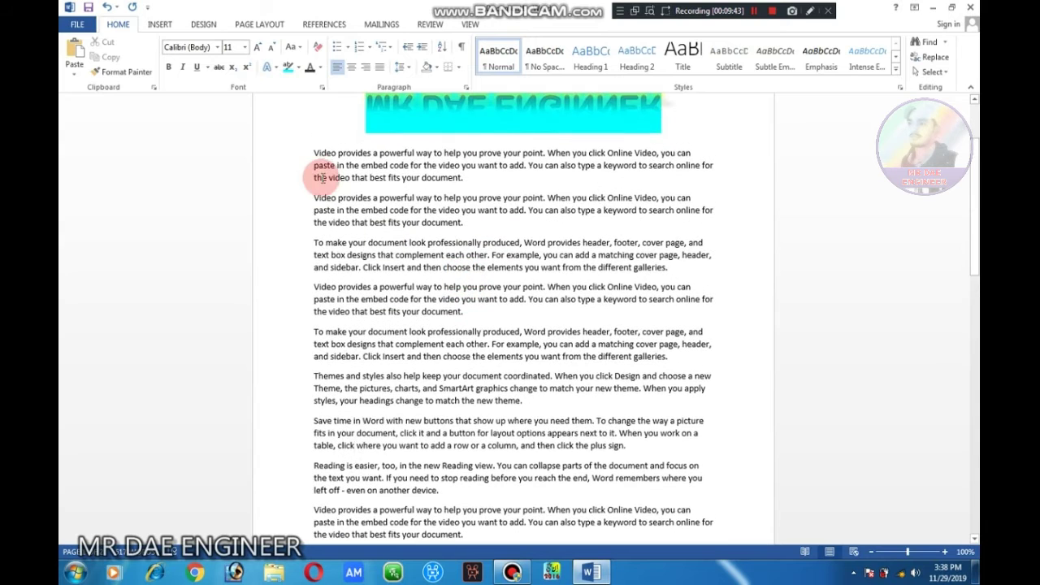
drag(314, 153, 659, 537)
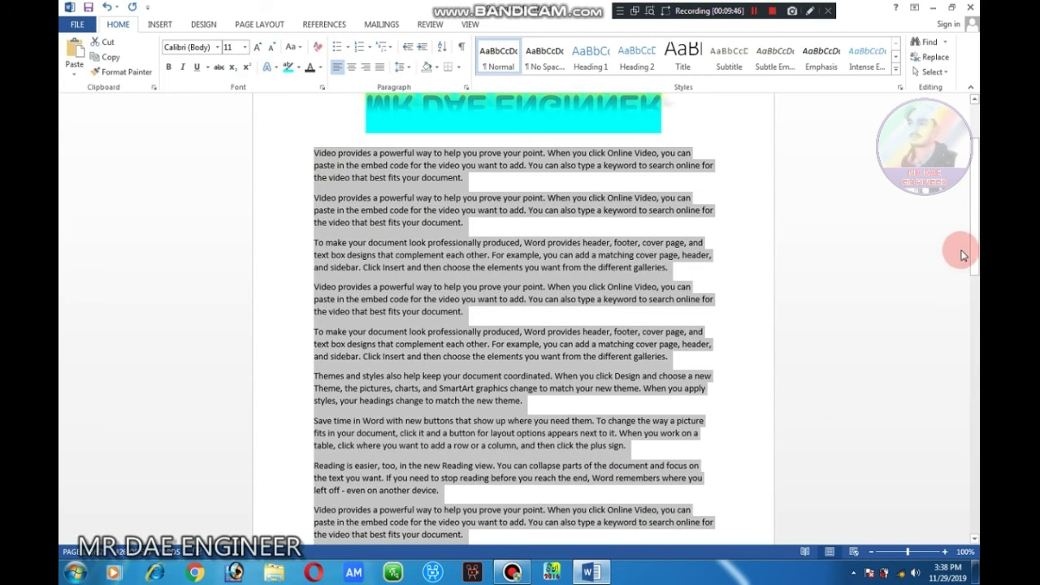
drag(976, 273, 974, 277)
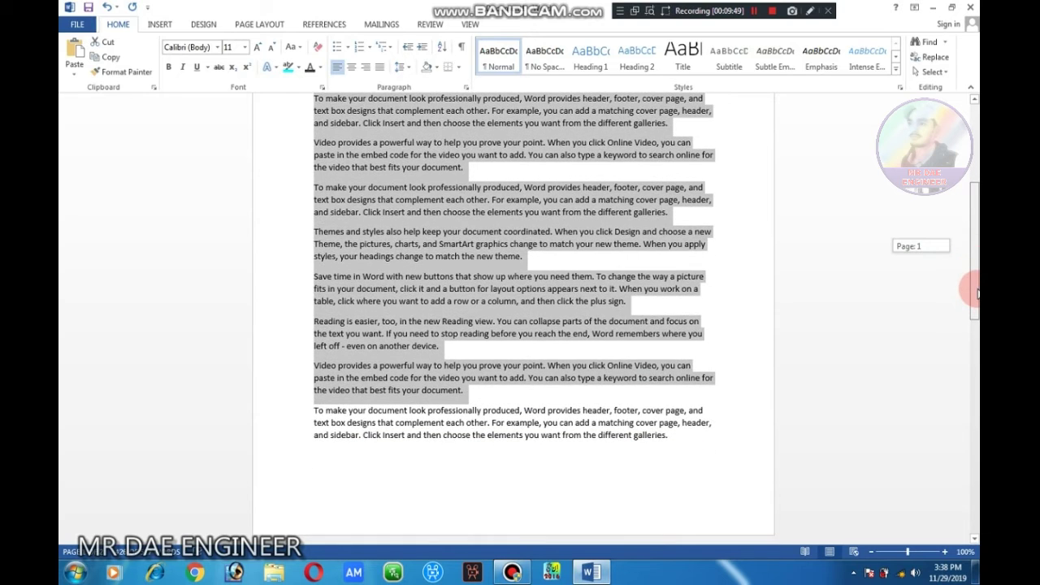
drag(973, 277, 974, 288)
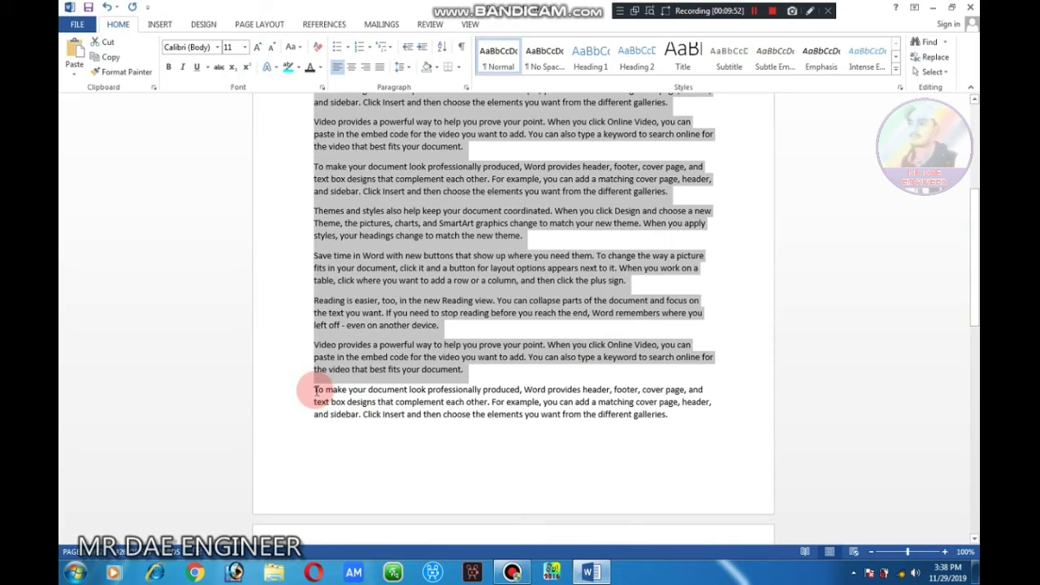
shift+click(607, 418)
drag(607, 418, 675, 416)
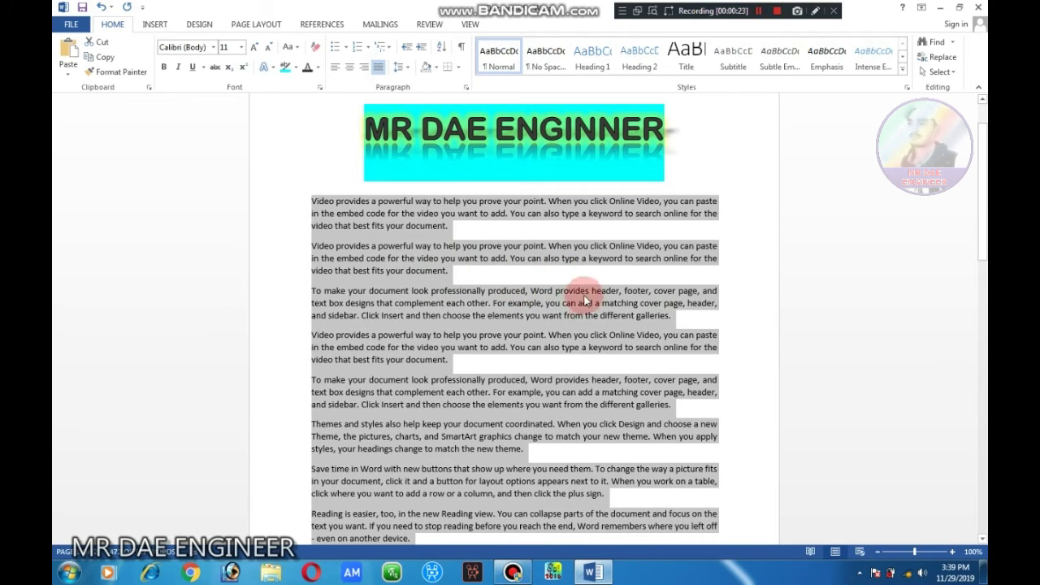
click(410, 244)
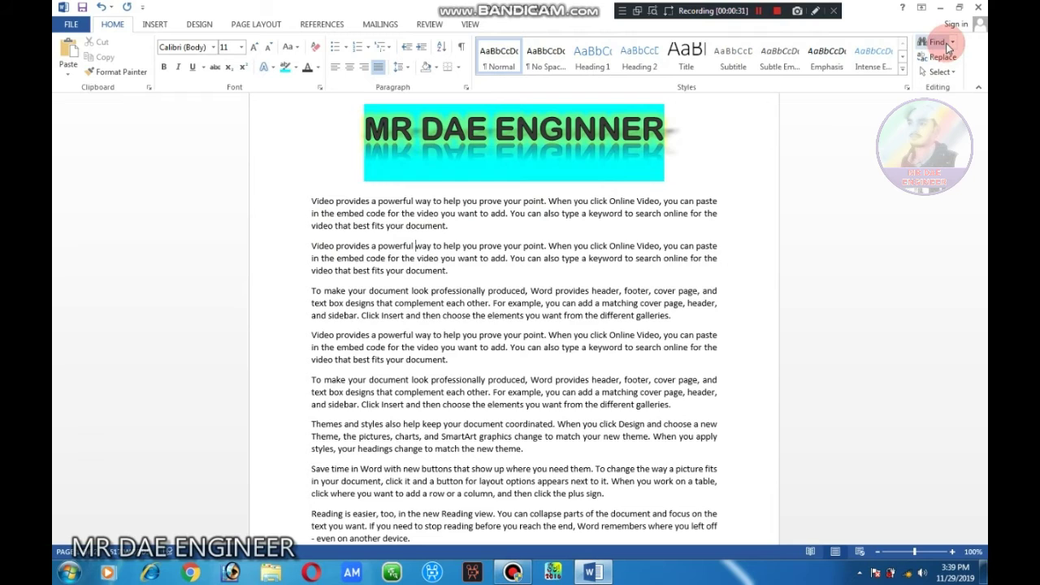
click(940, 44)
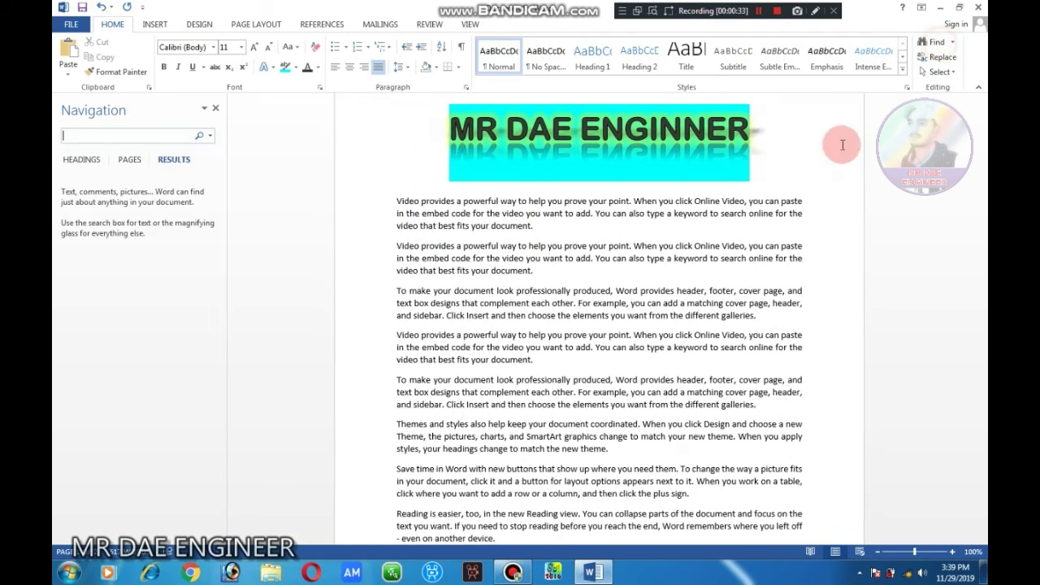
click(88, 135)
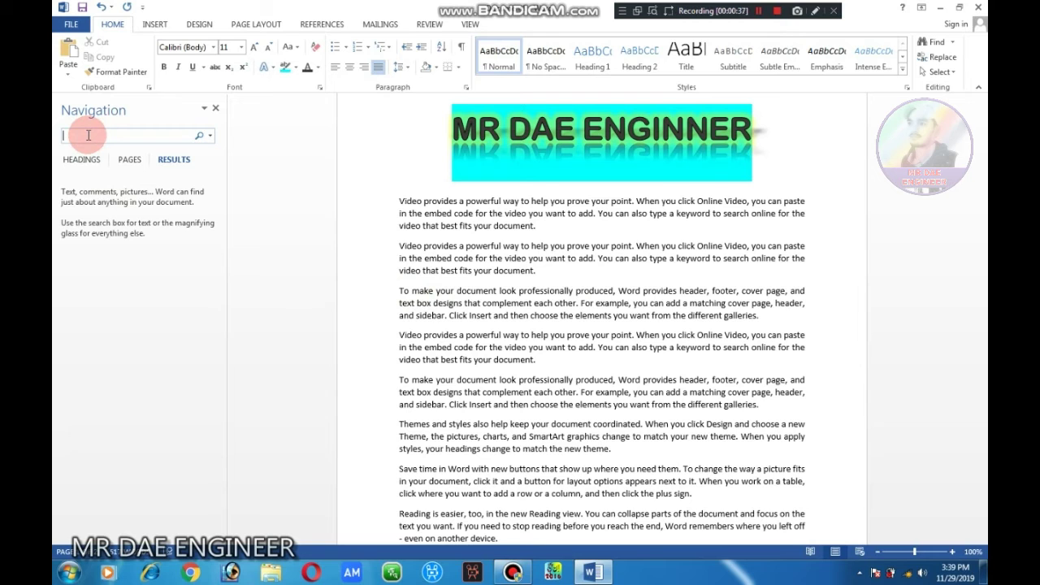
text(v)
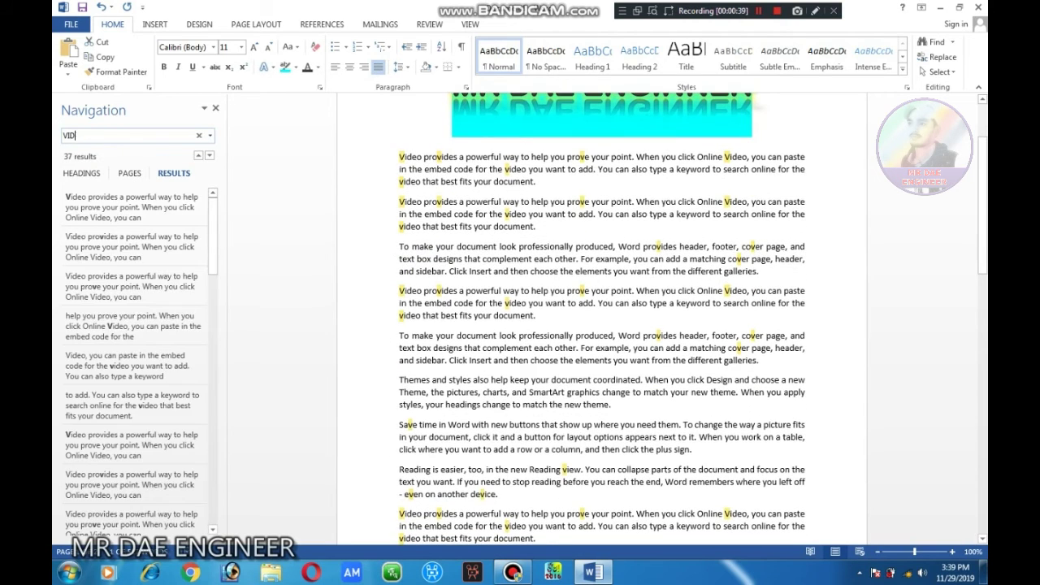
text(de)
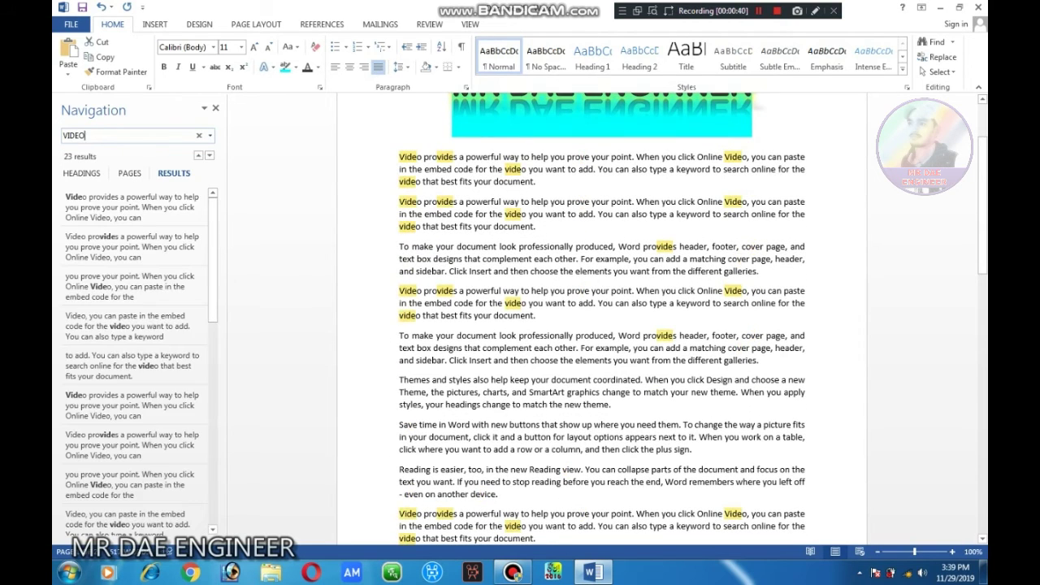
click(88, 139)
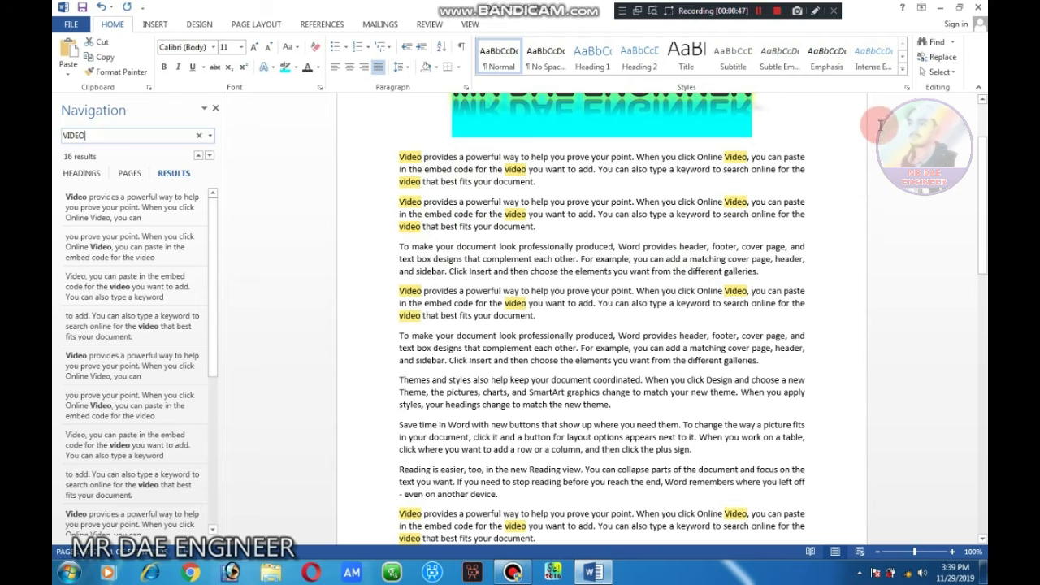
click(215, 107)
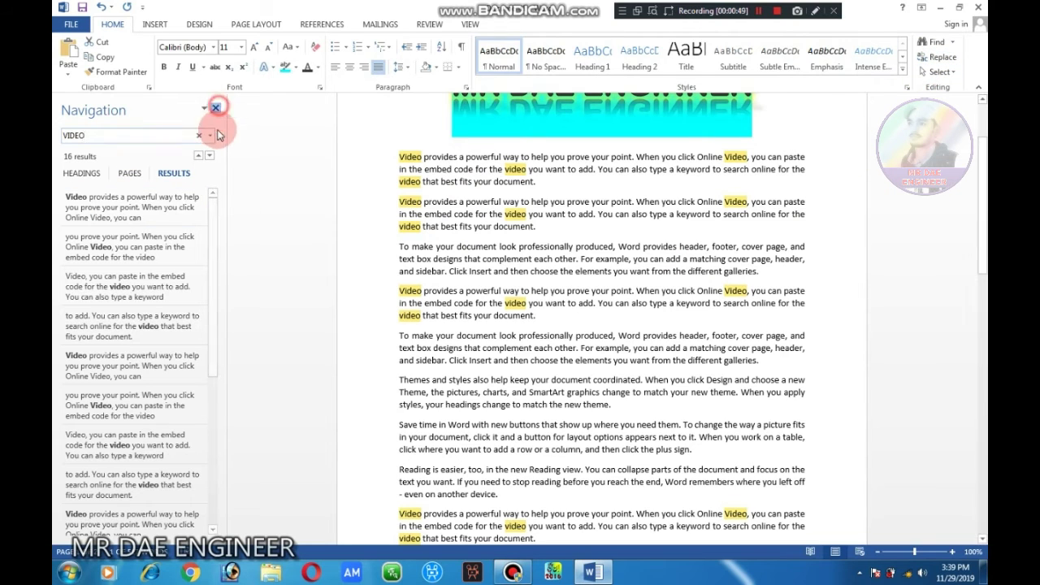
click(943, 58)
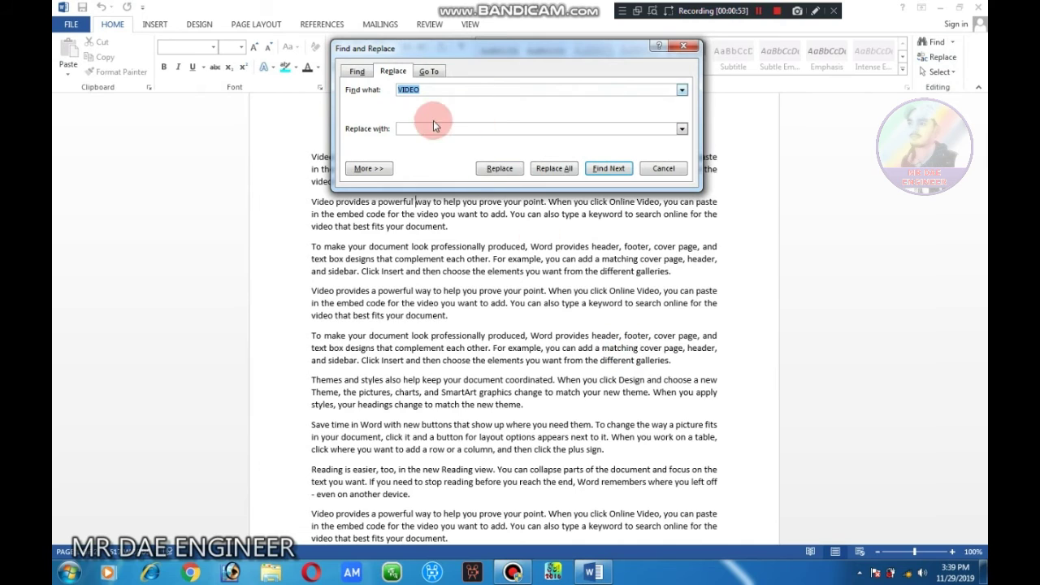
- Move the Replace window off the text and enter jamal as the replacement for Video
drag(455, 47, 629, 108)
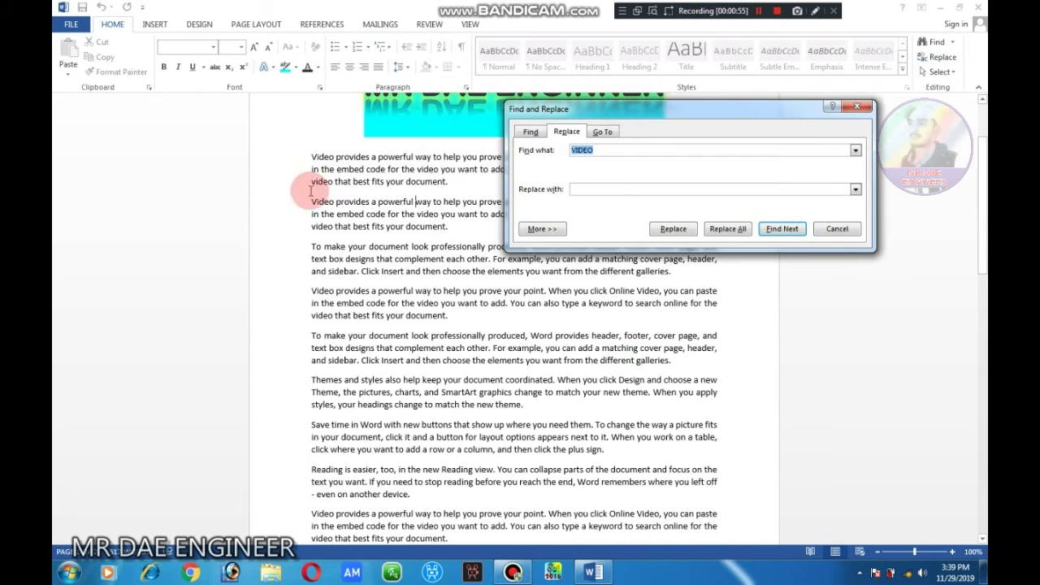
click(586, 189)
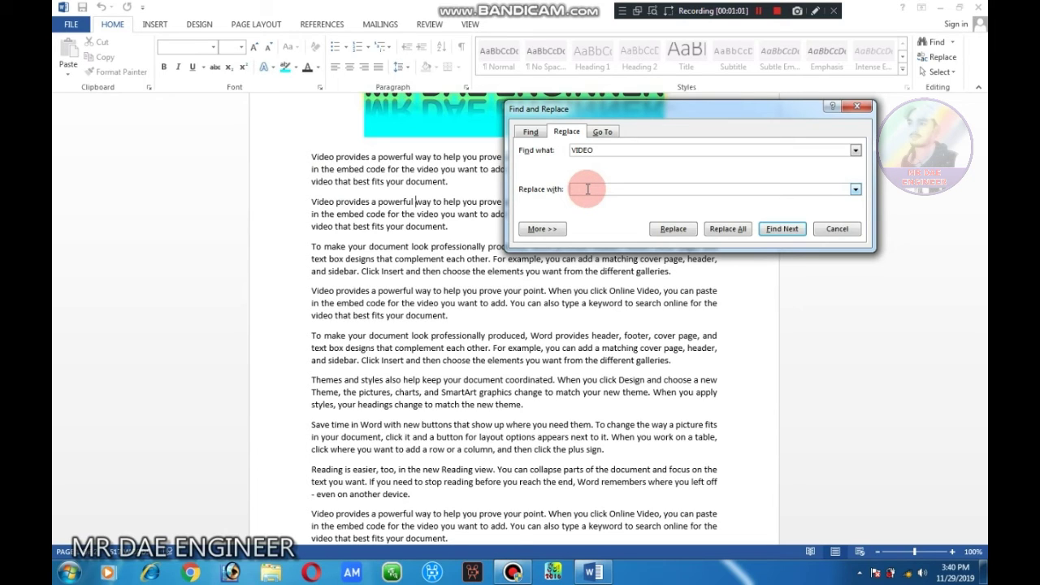
text(jamal)
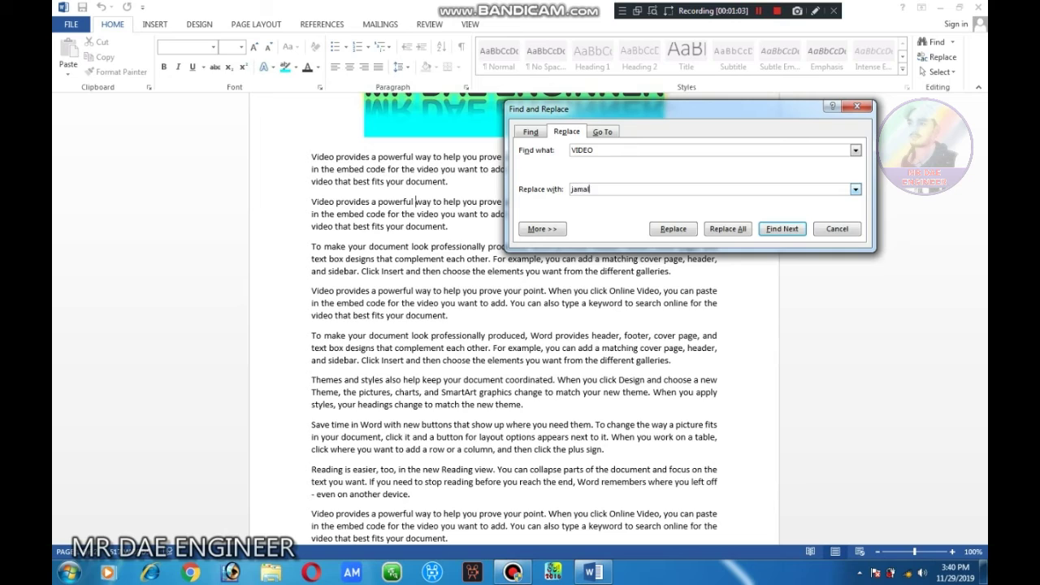
click(728, 230)
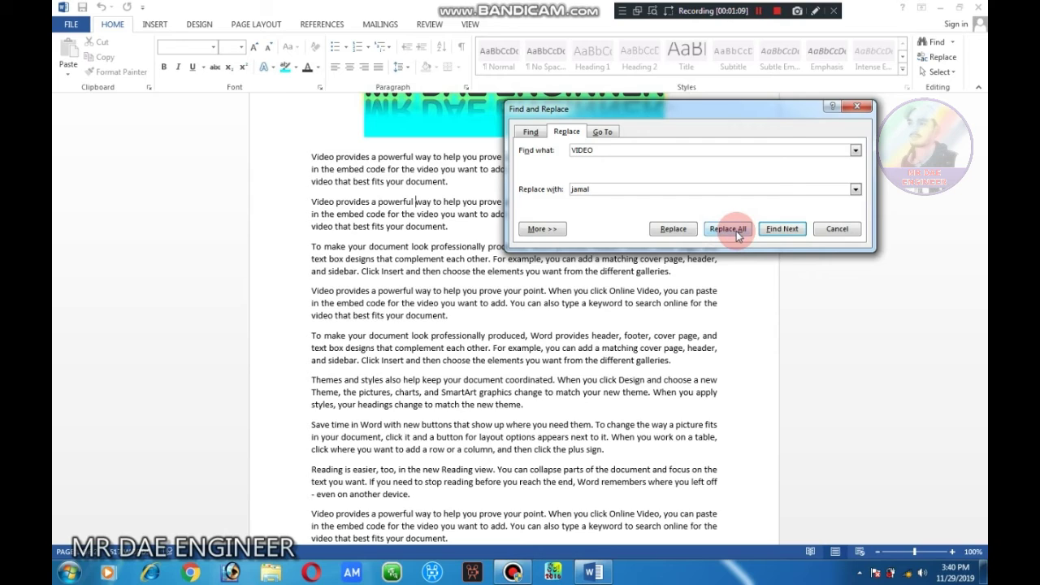
- Replace the first few Video occurrences one by one, then Replace All for 13 replacements
click(779, 229)
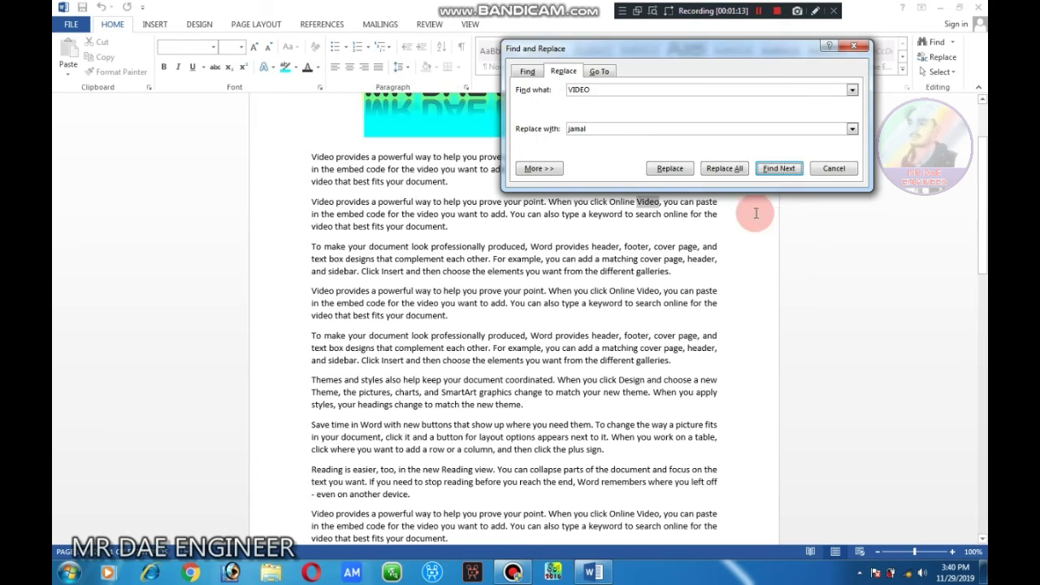
click(670, 169)
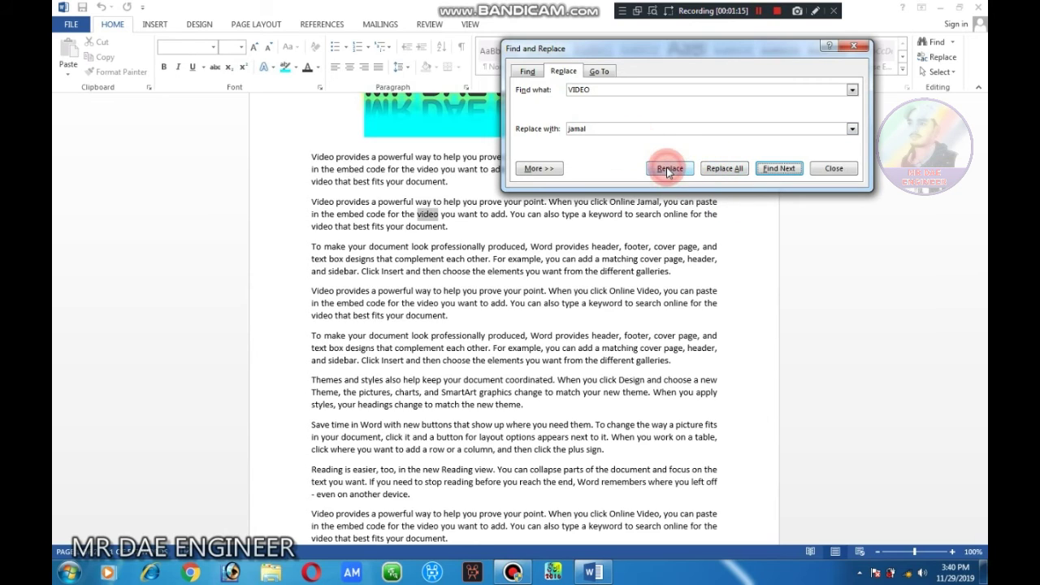
click(669, 168)
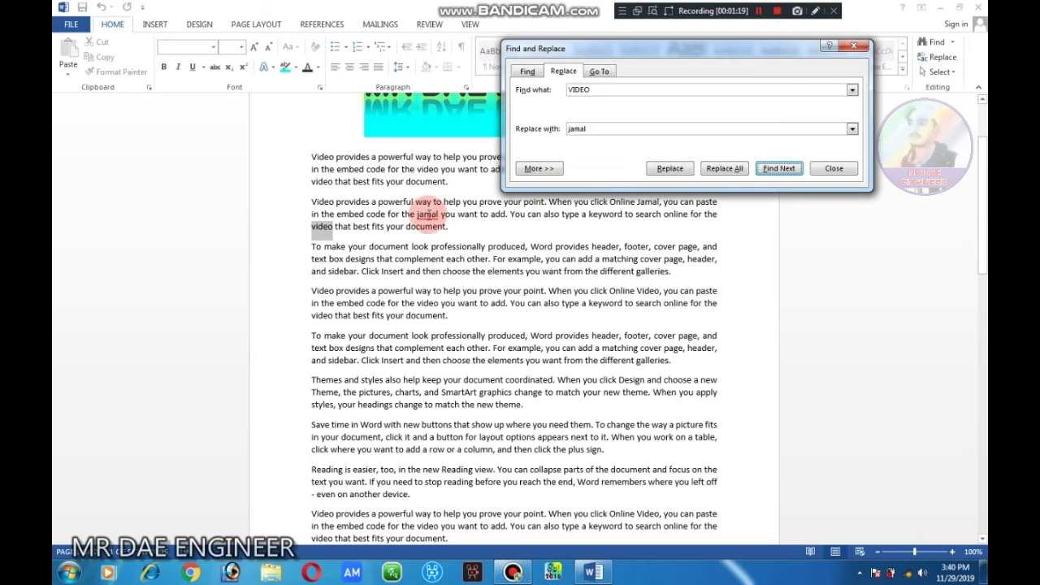
click(665, 171)
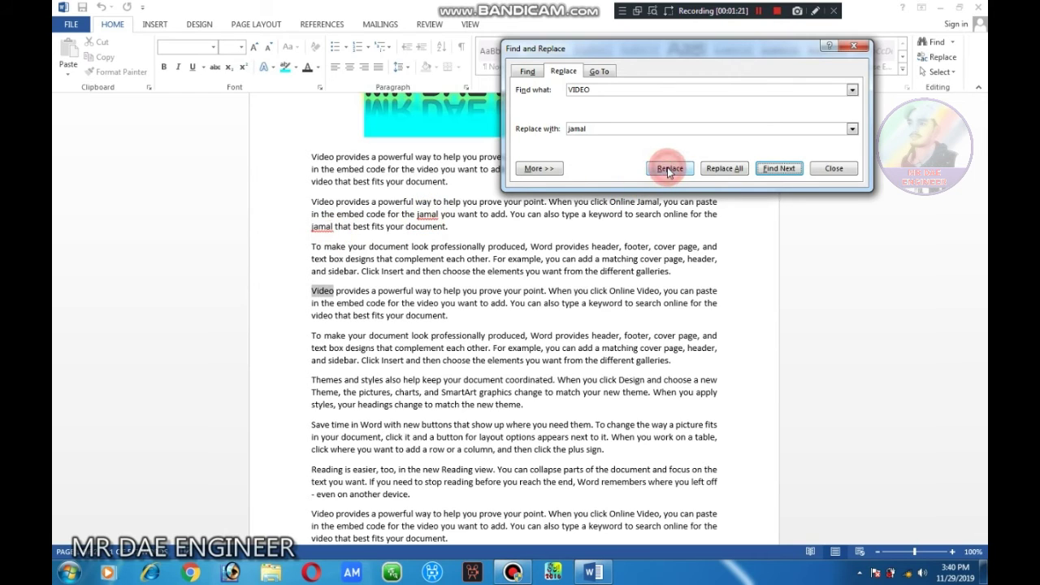
click(729, 174)
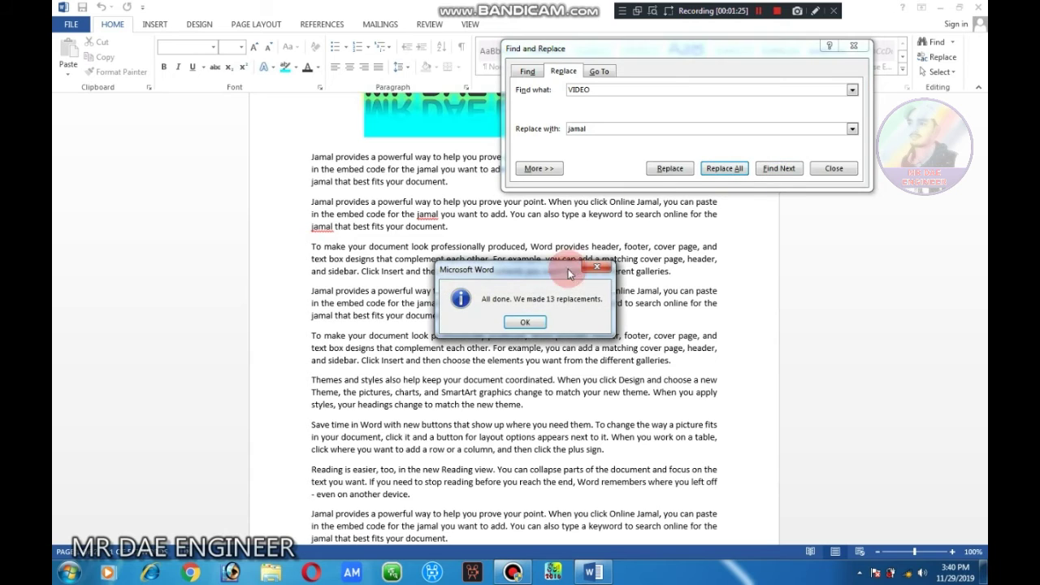
click(526, 323)
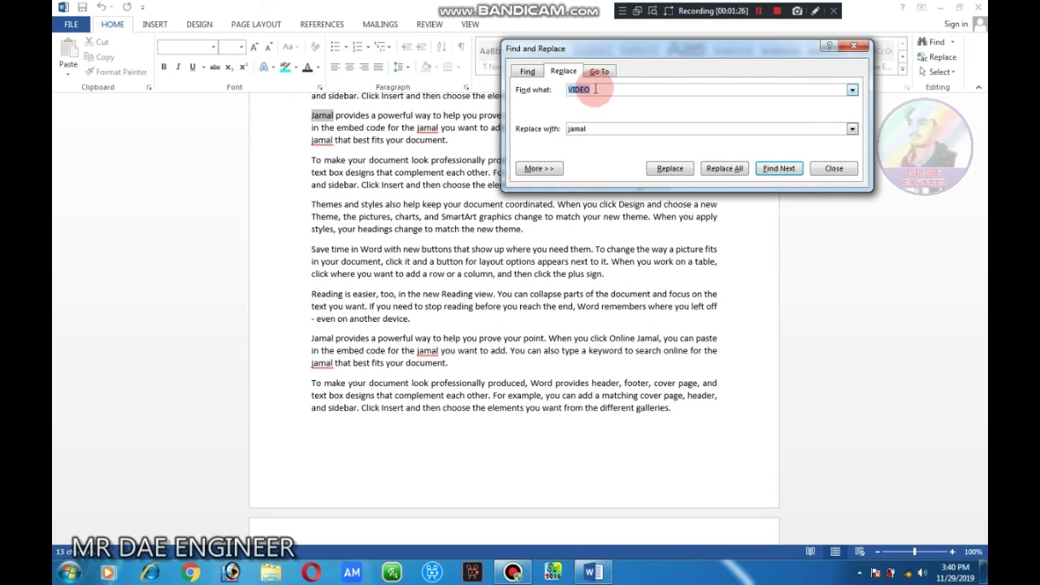
click(600, 74)
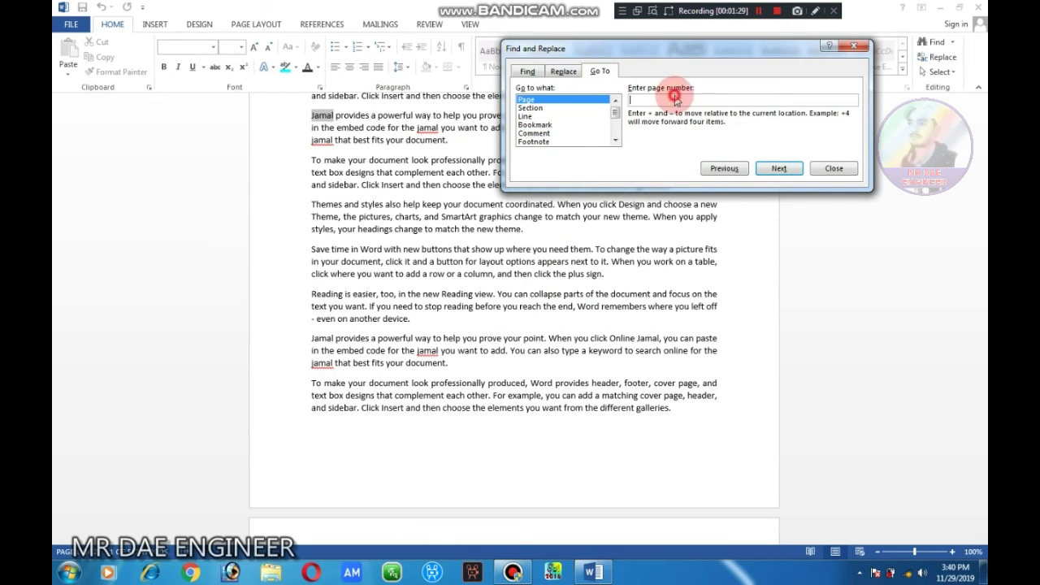
- Try jumping to an entered page destination, dismissing the invalid-destination warnings
click(651, 104)
text(jamal)
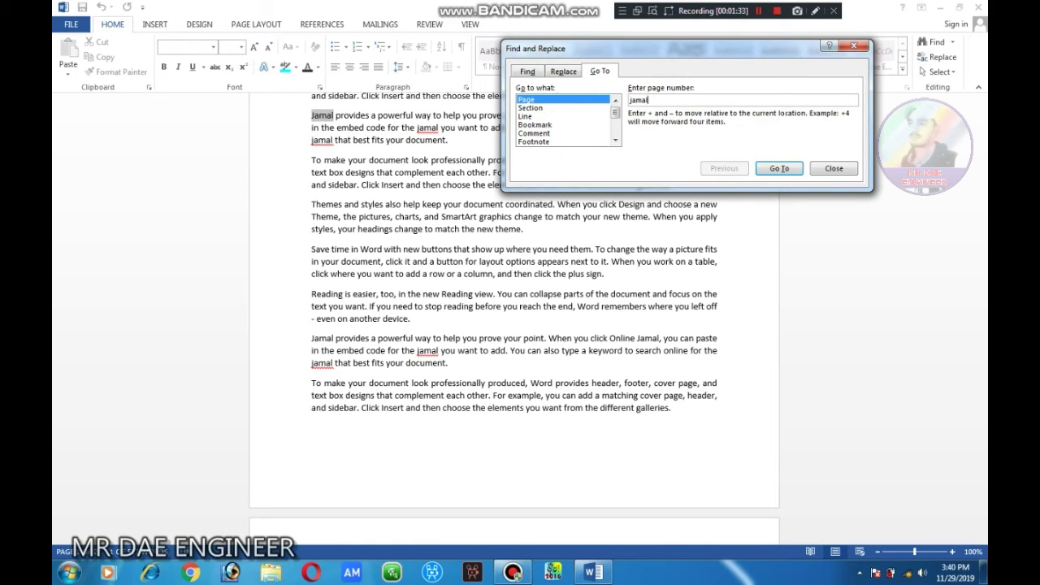
click(777, 168)
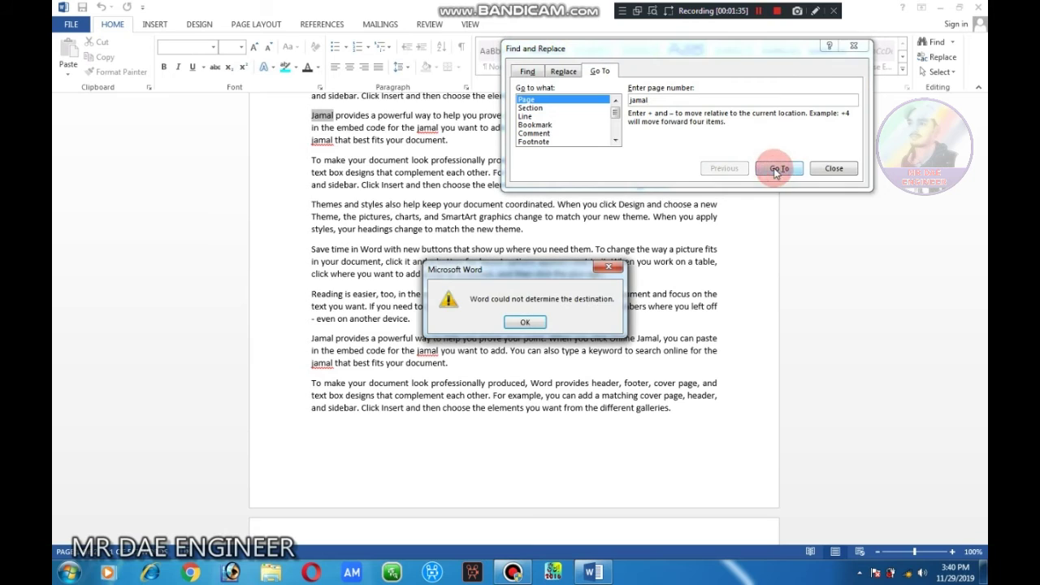
click(524, 321)
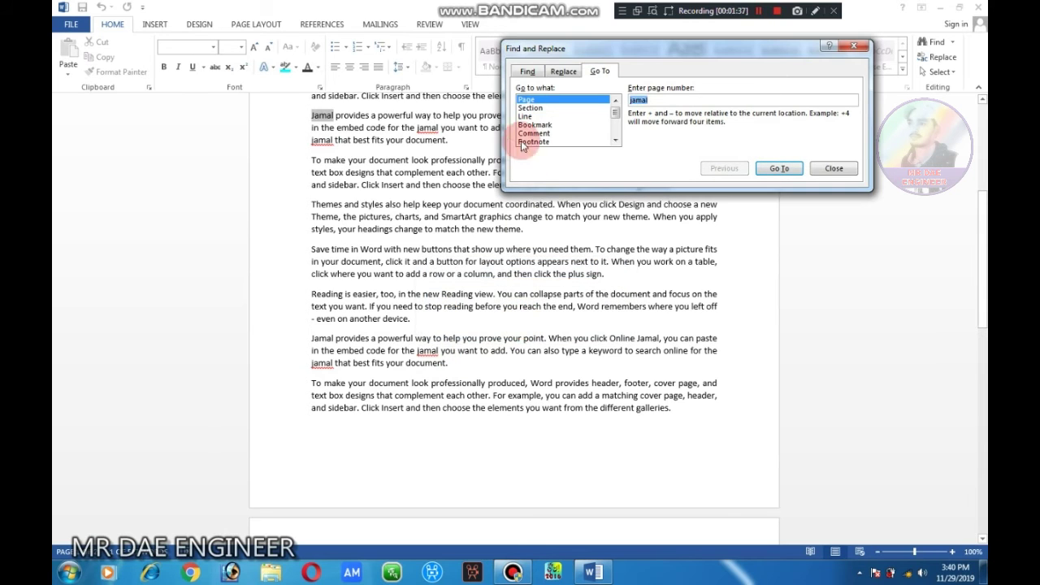
click(525, 100)
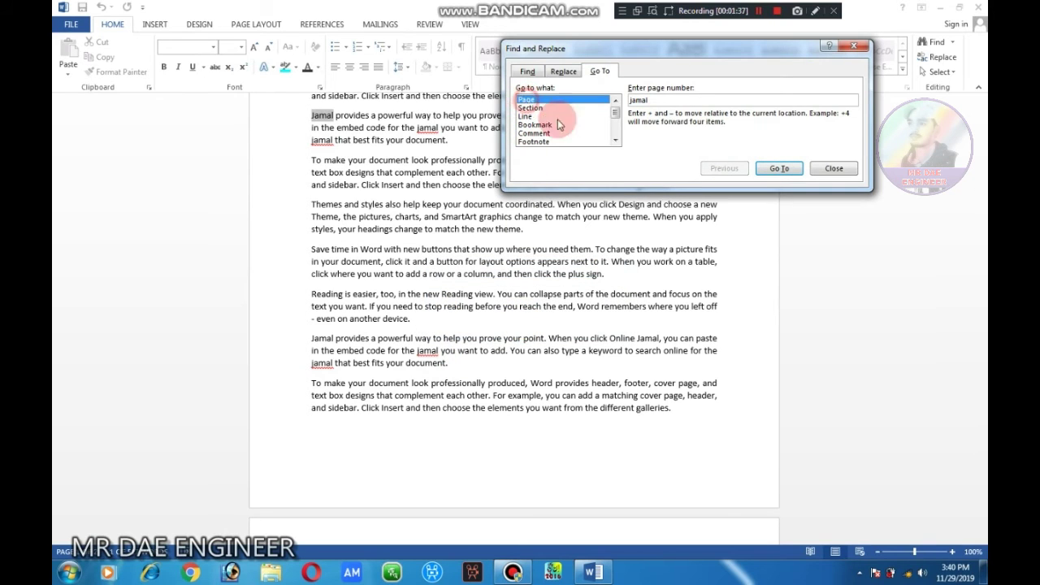
click(778, 168)
click(525, 323)
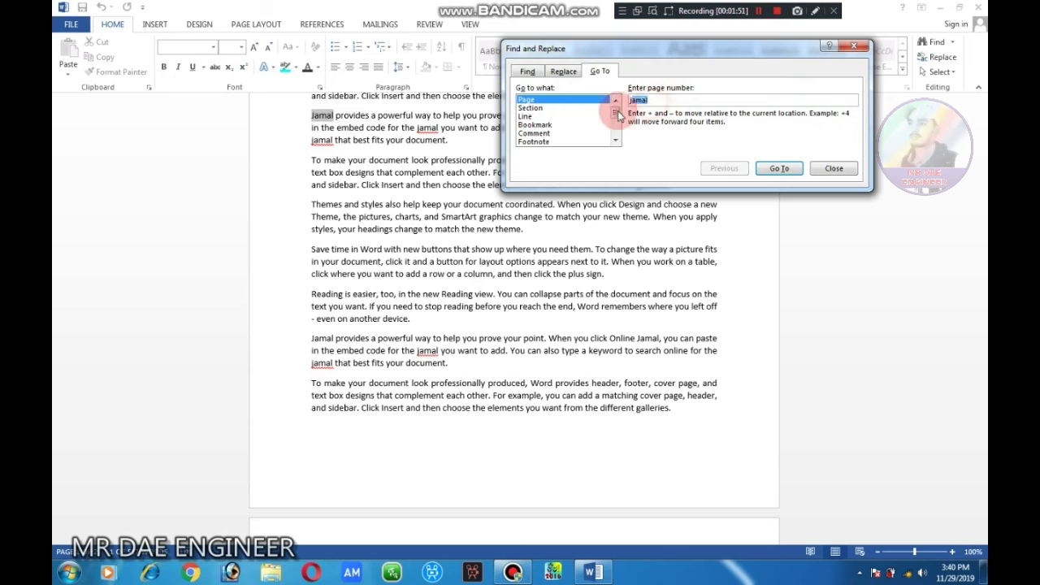
- Choose Line in the Go to what list and jump to line 1
click(530, 109)
click(524, 116)
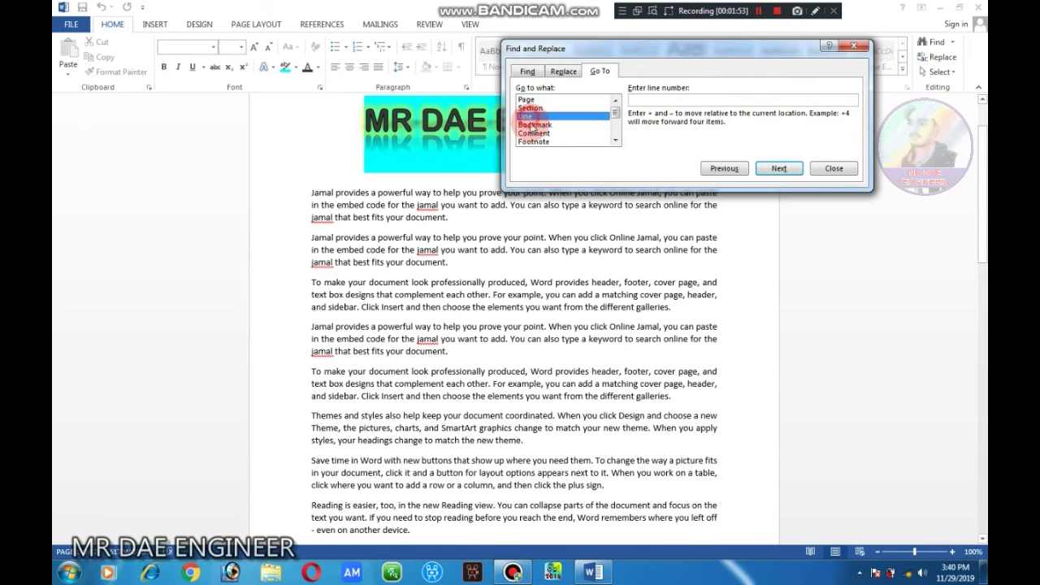
click(535, 124)
click(536, 133)
click(537, 141)
click(535, 134)
click(536, 124)
click(525, 116)
click(658, 99)
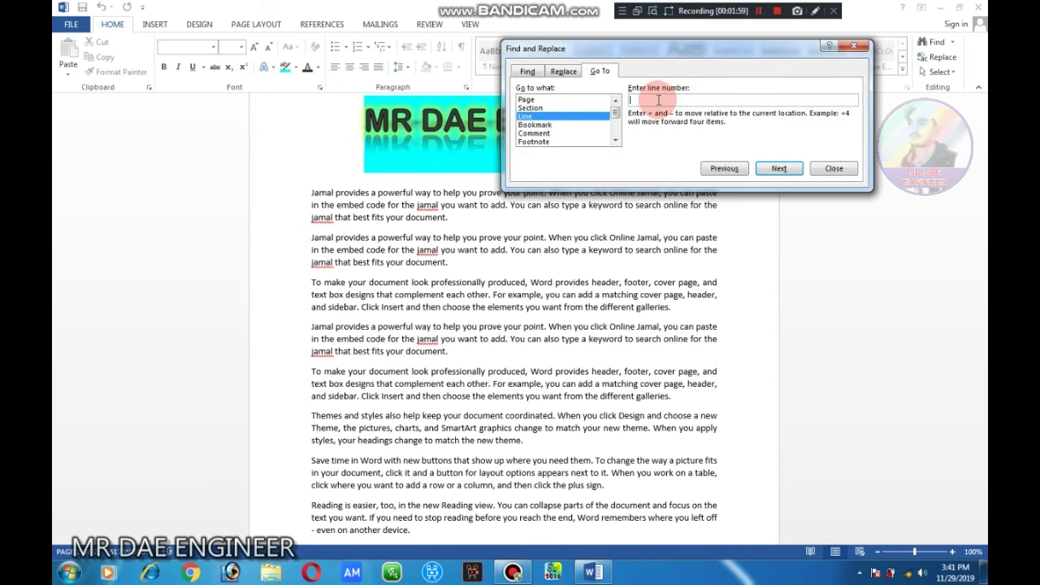
text(1)
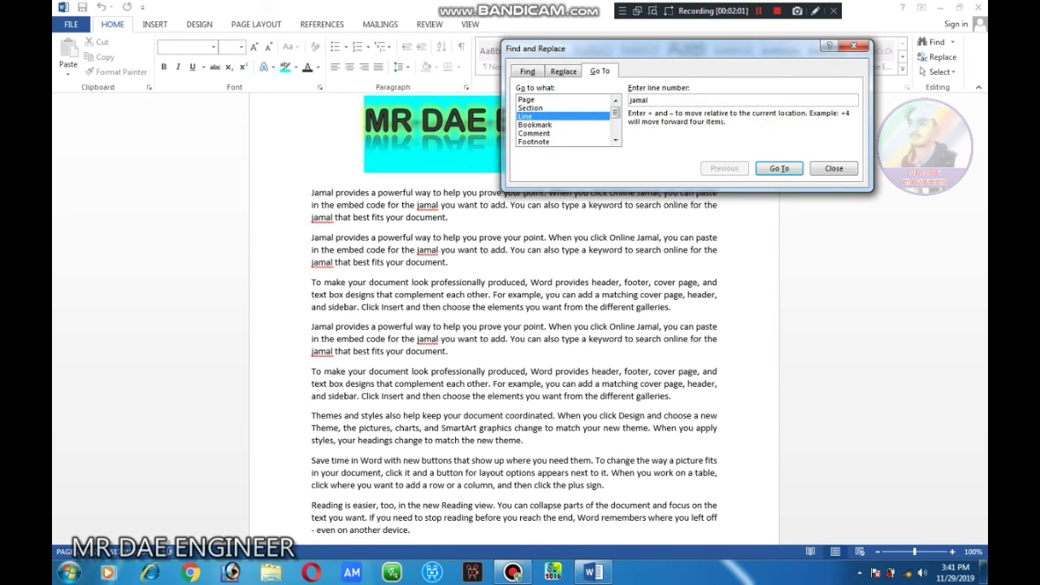
click(781, 169)
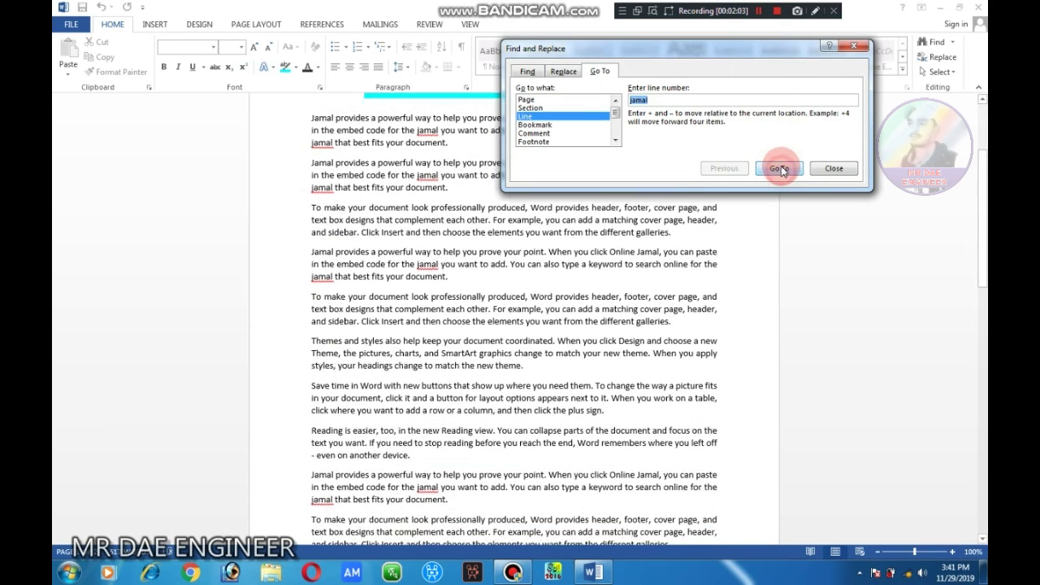
- Step down the document with repeated line jumps, then return to the Replace fields
mouse_move(701, 51)
mouse_down()
mouse_move(733, 71)
mouse_move(835, 85)
mouse_up()
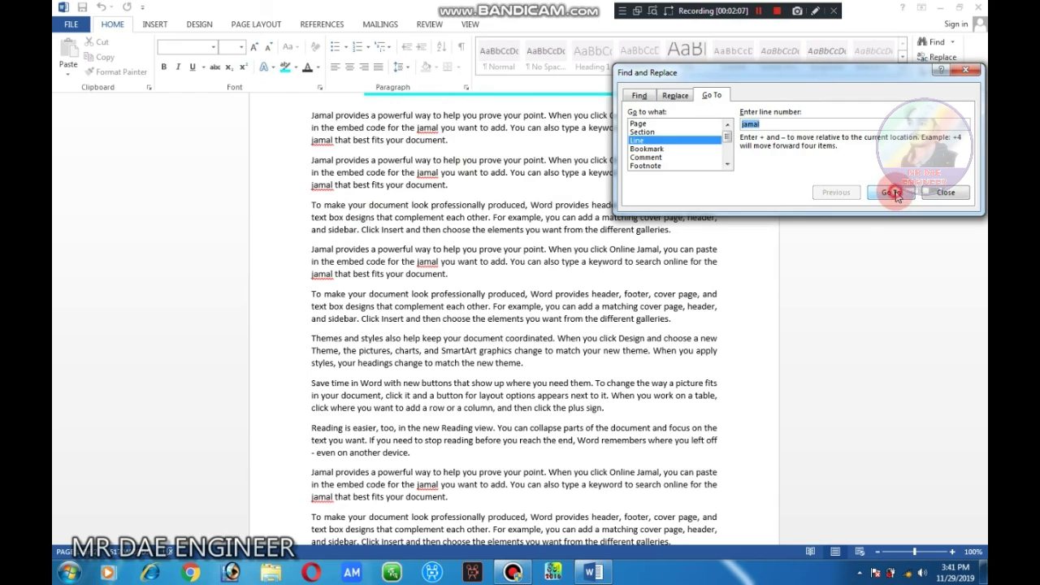
click(894, 196)
click(894, 195)
click(894, 195)
click(893, 195)
click(894, 195)
click(894, 195)
click(894, 195)
click(894, 195)
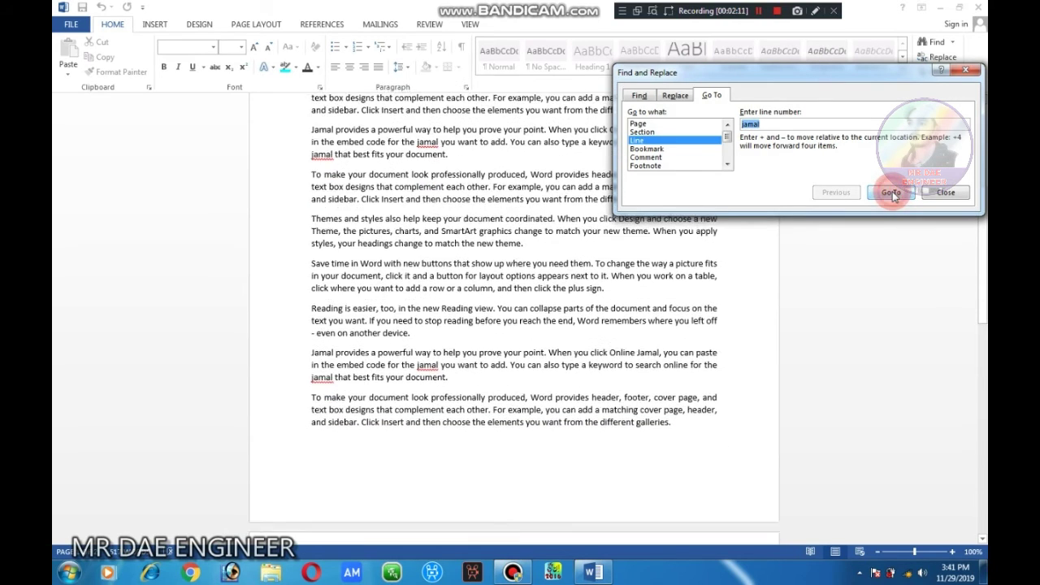
click(675, 95)
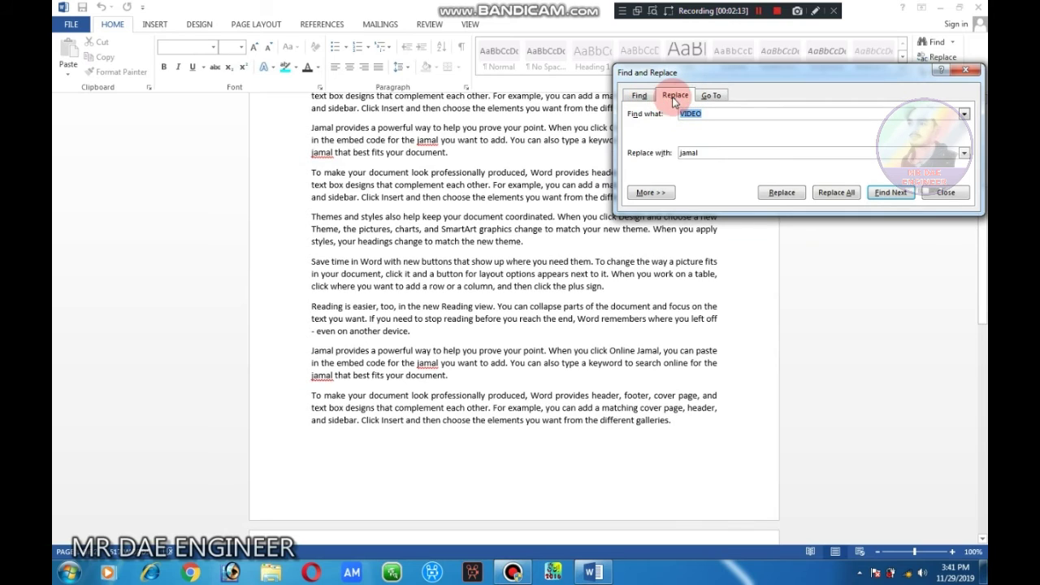
- Search the document for VIDEO, which is not found, and return to the Replace fields
click(640, 97)
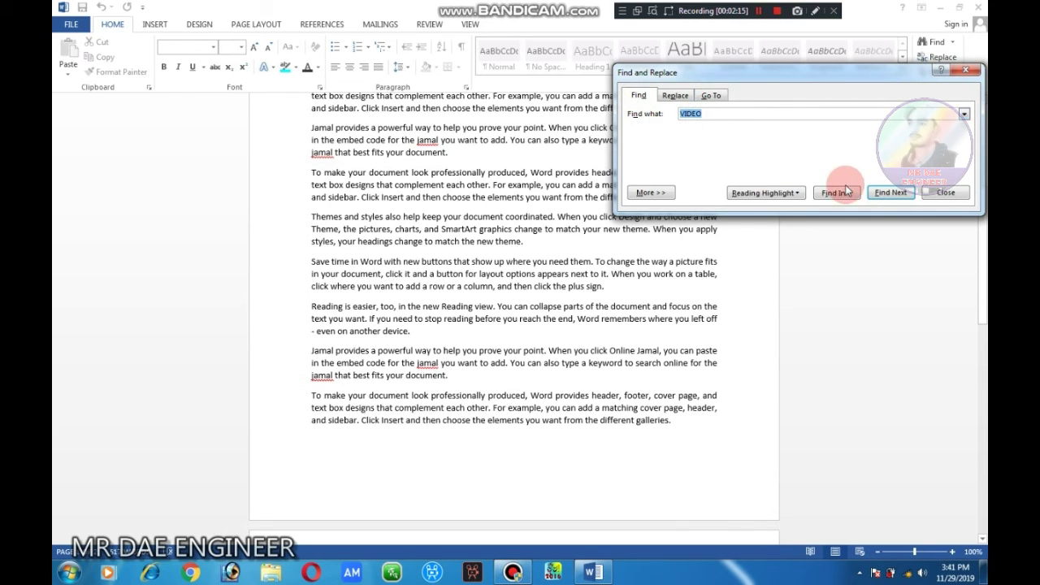
click(893, 196)
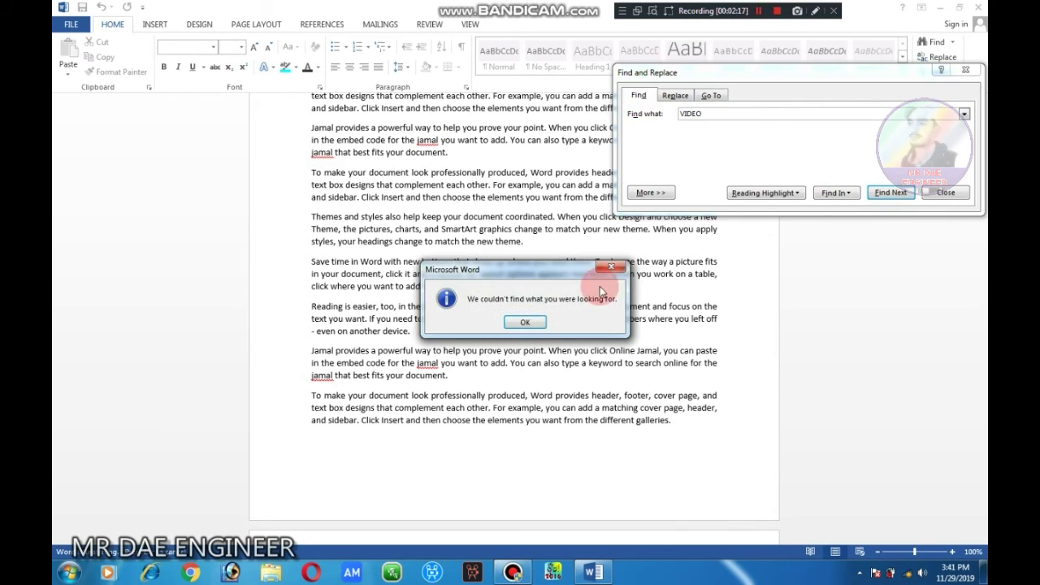
click(524, 323)
click(674, 95)
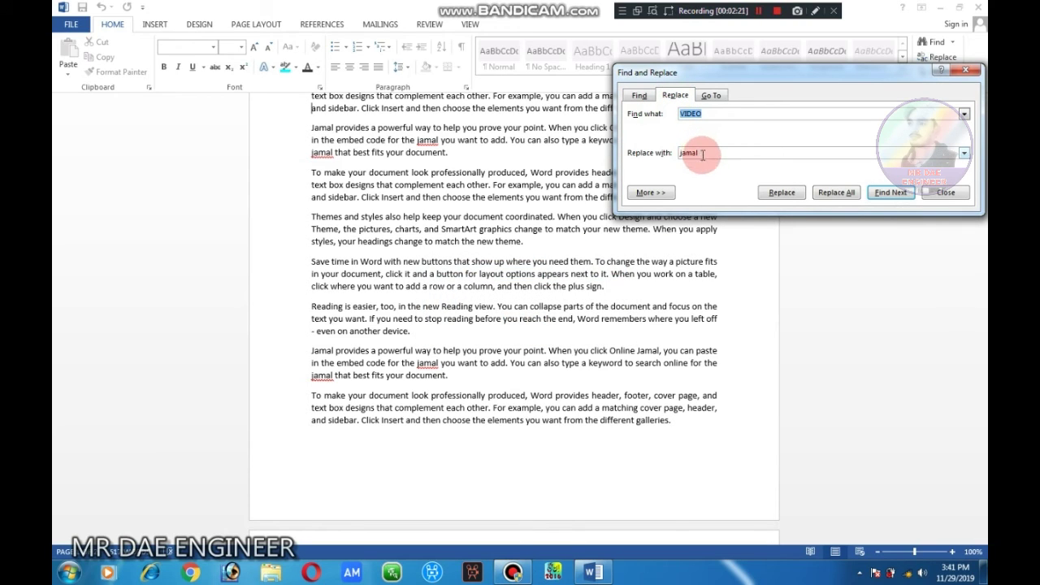
- Set Find what to jamal and Replace with to Video
double_click(691, 152)
right_click(691, 155)
click(705, 174)
double_click(691, 114)
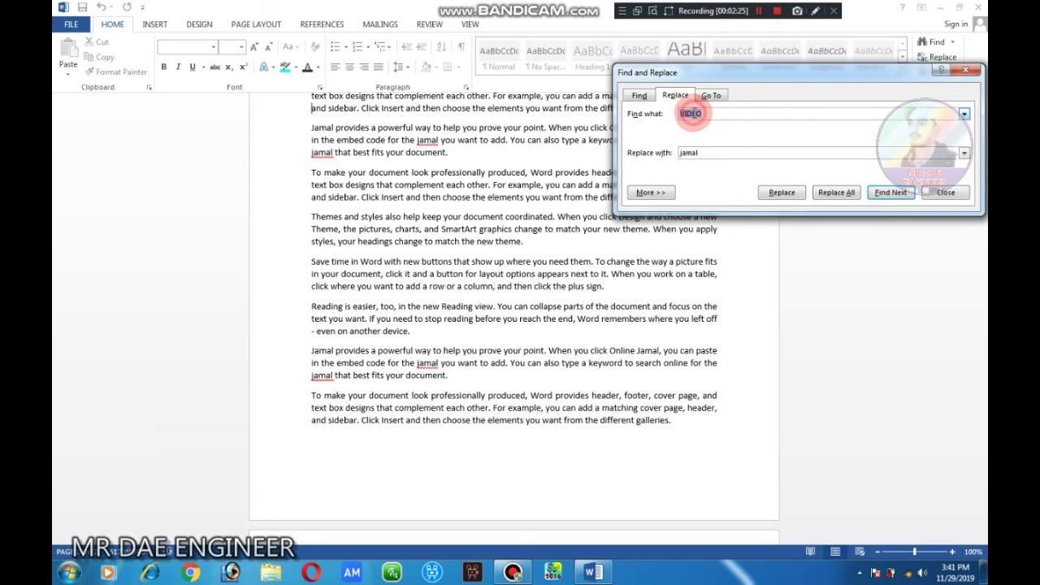
click(716, 151)
click(688, 153)
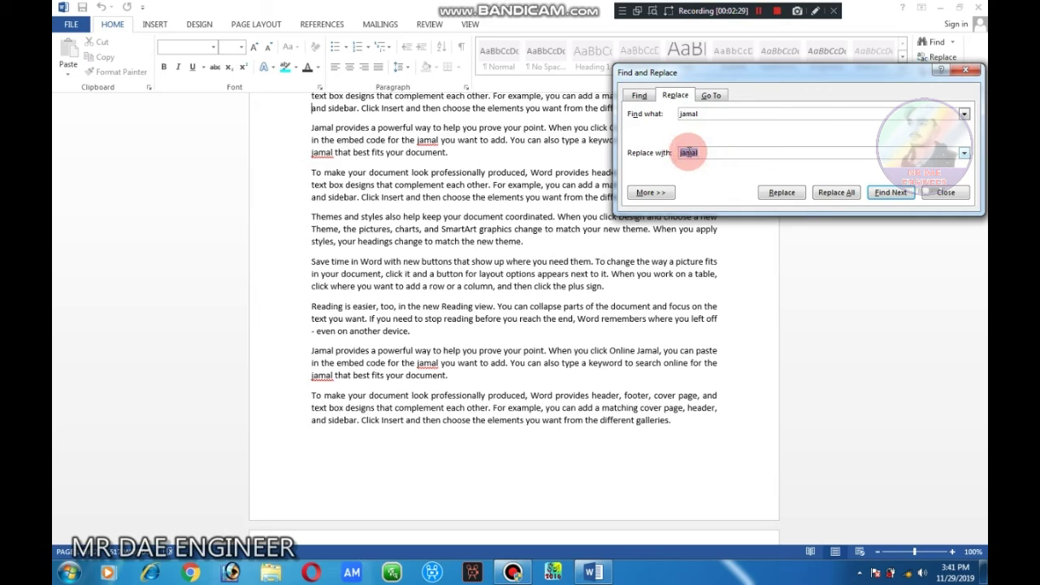
text(Video)
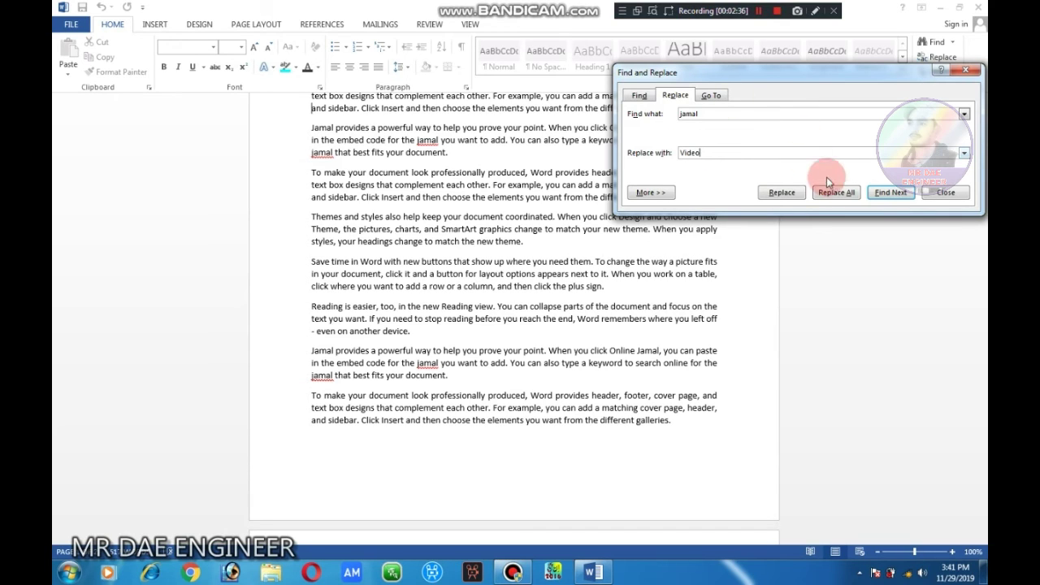
- Replace all jamal with Video (16 replacements) and close the dialog
click(836, 192)
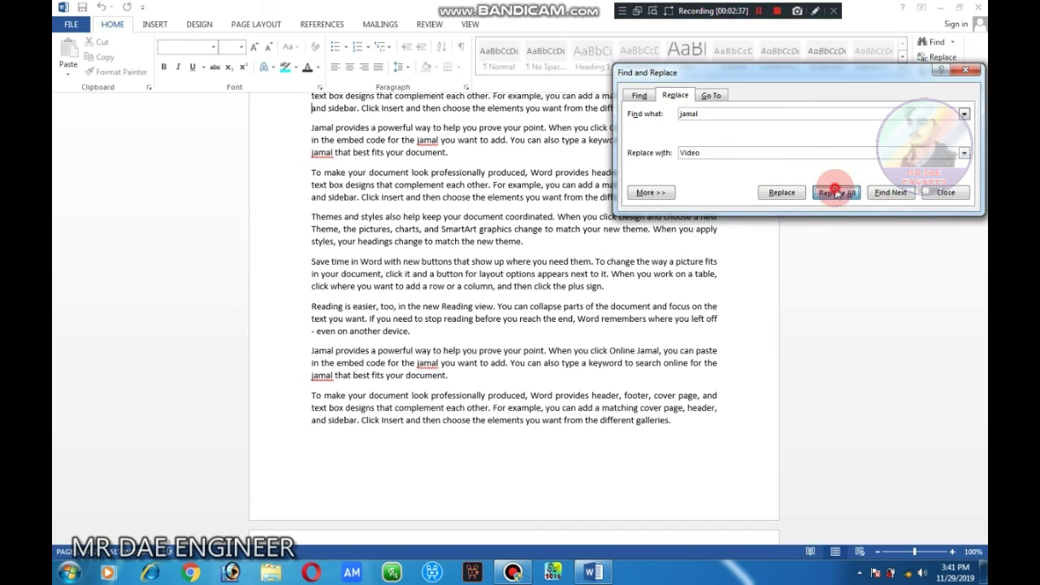
click(524, 319)
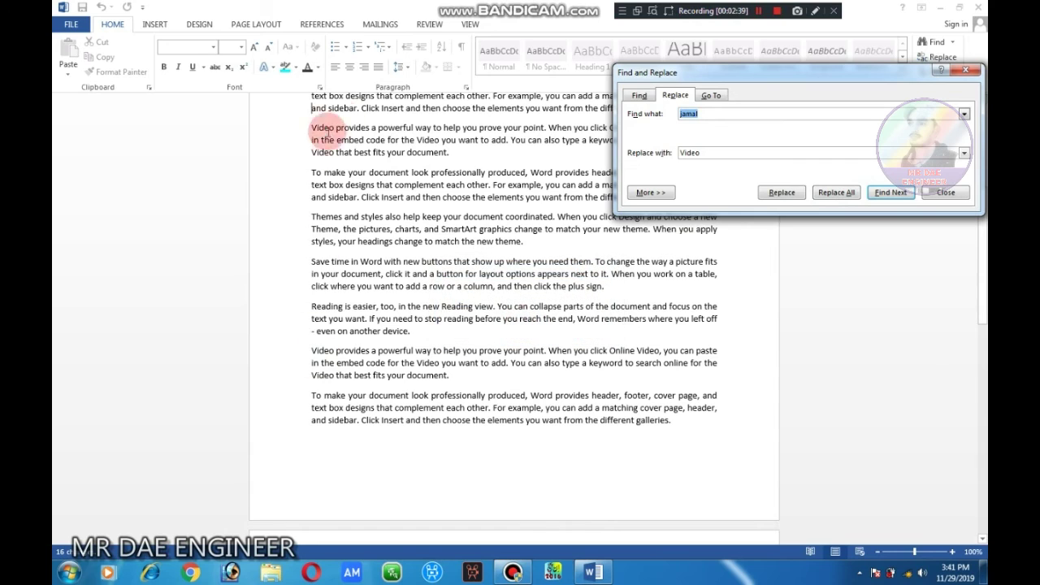
click(965, 71)
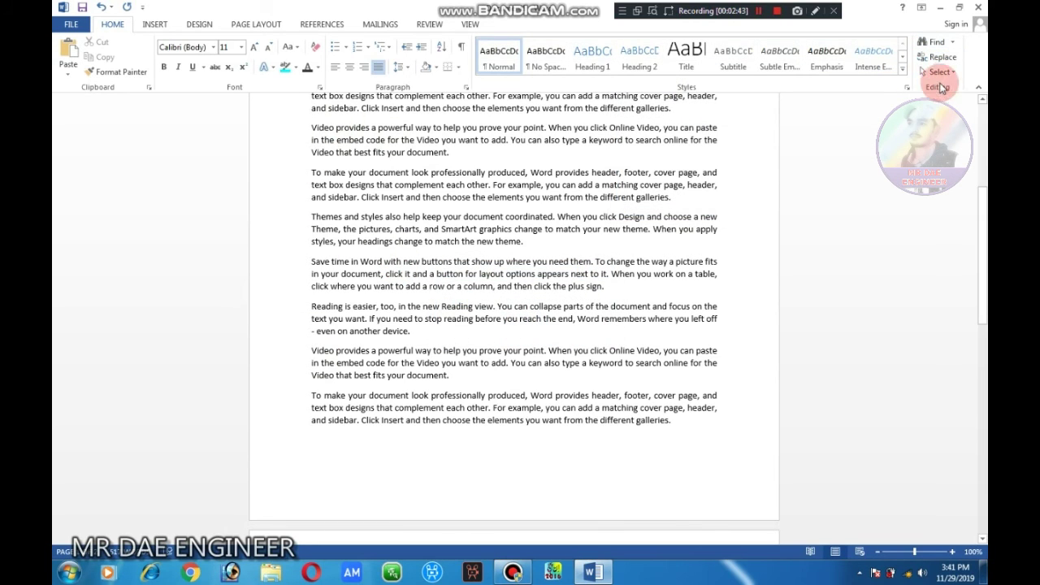
scroll(540, 289, up, 5)
scroll(545, 260, up, 1)
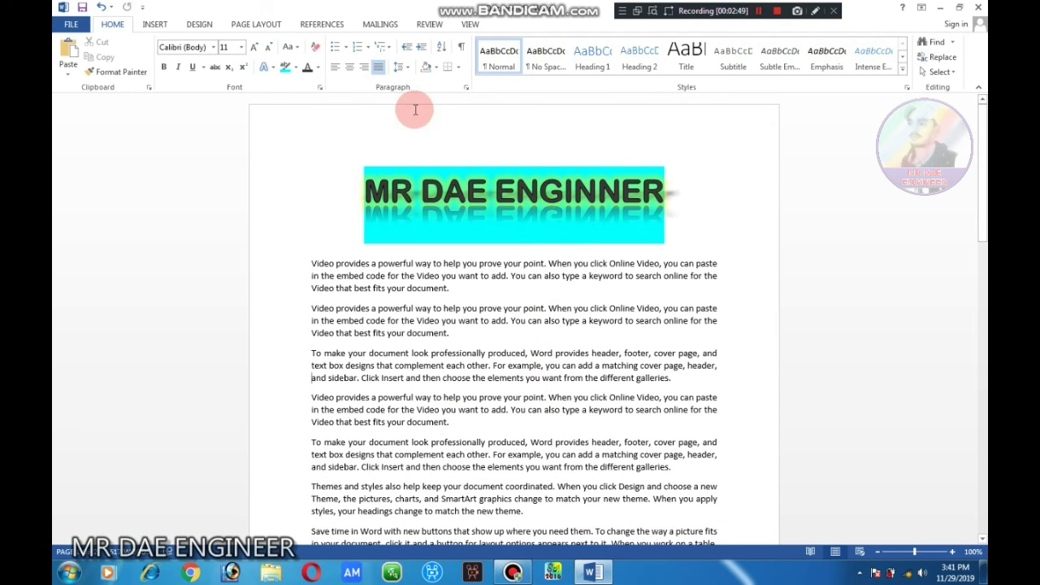
drag(448, 290, 323, 263)
click(317, 264)
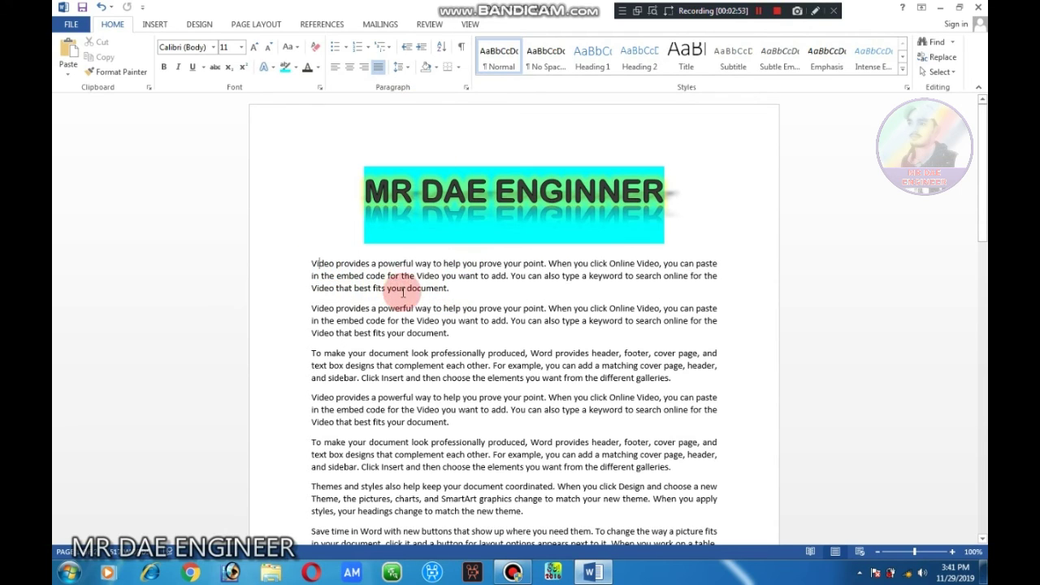
click(302, 262)
click(351, 277)
click(301, 262)
drag(372, 288, 442, 309)
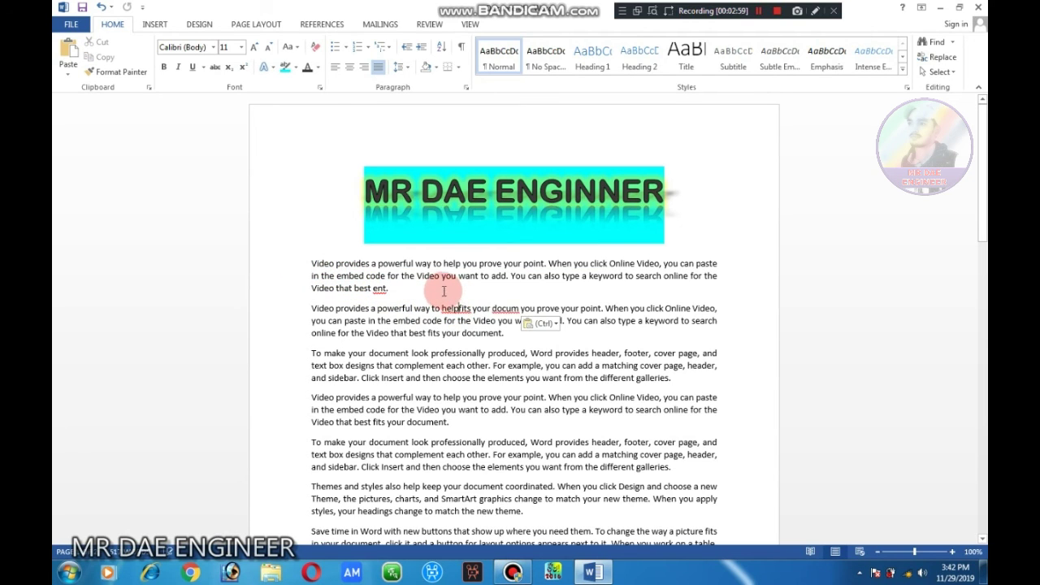
key(ctrl+z)
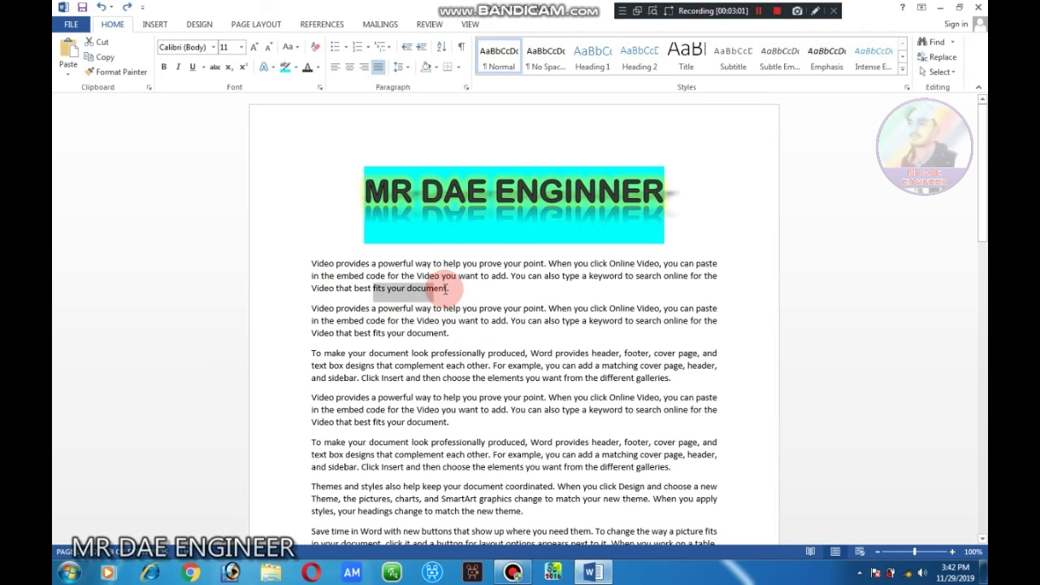
click(446, 288)
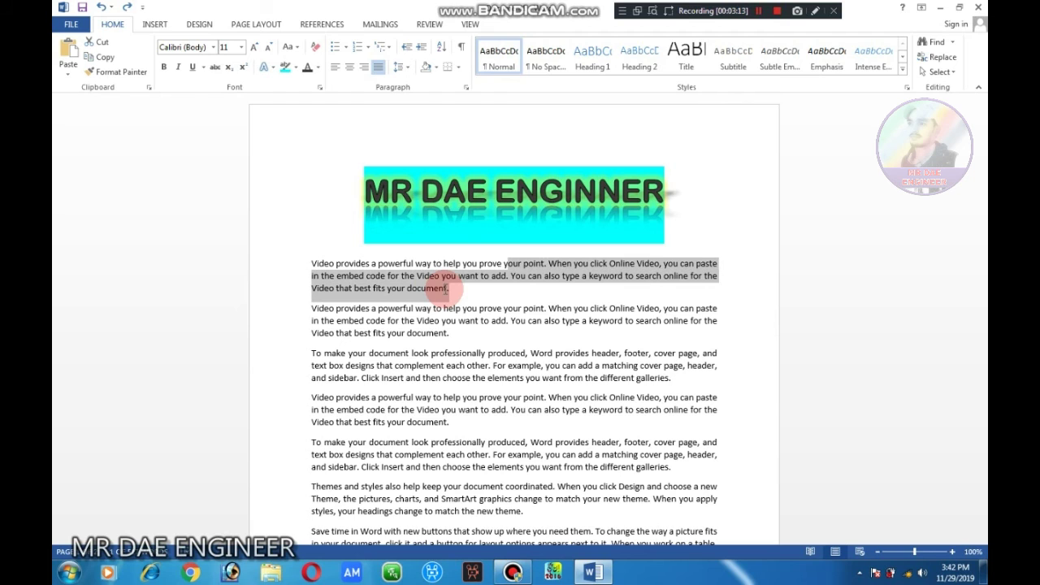
key(shift+Up)
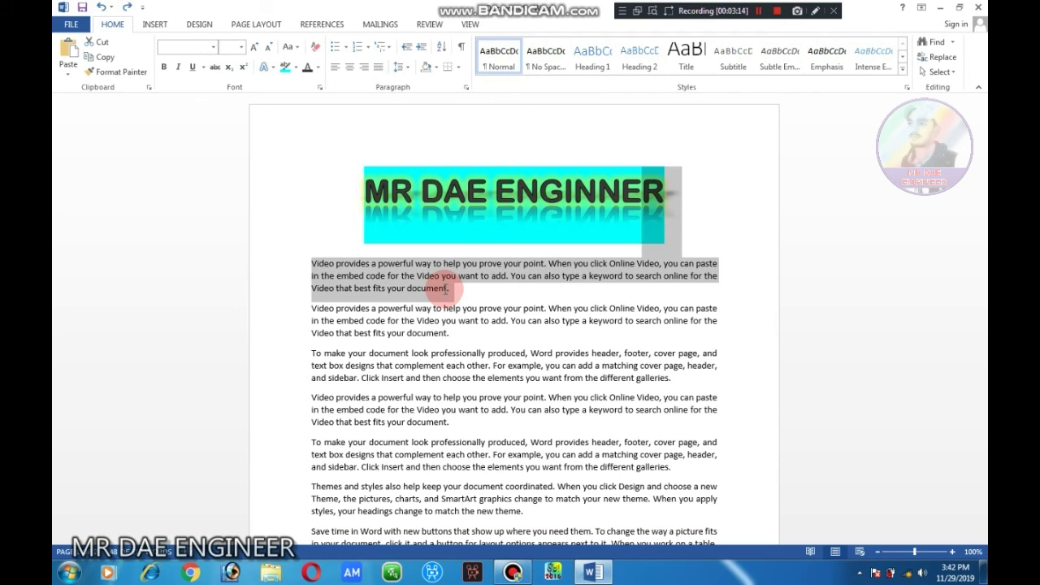
- Limit the selection to the first paragraph and remove the space after it
key(shift+Down)
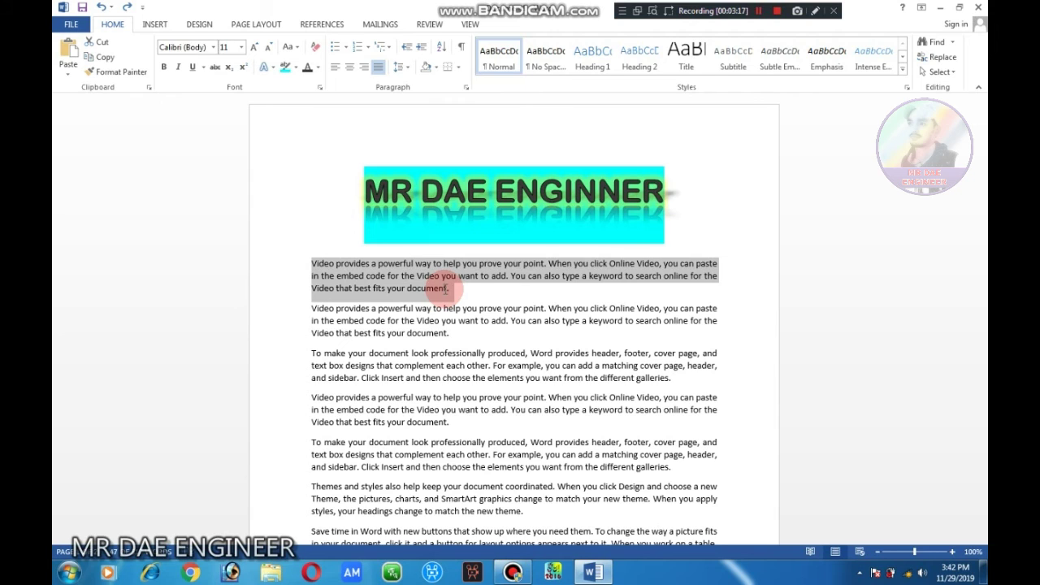
click(398, 68)
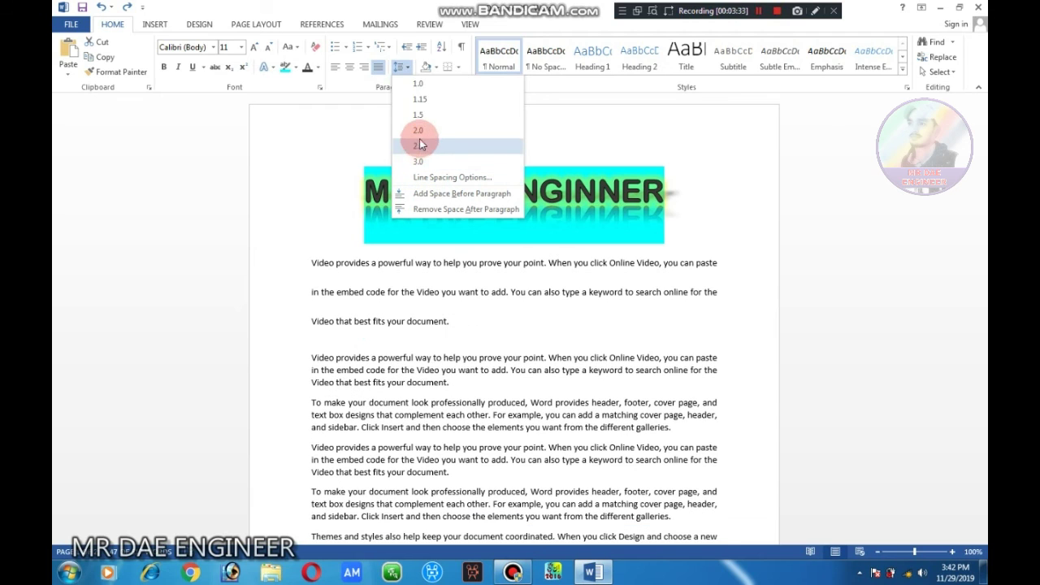
click(432, 210)
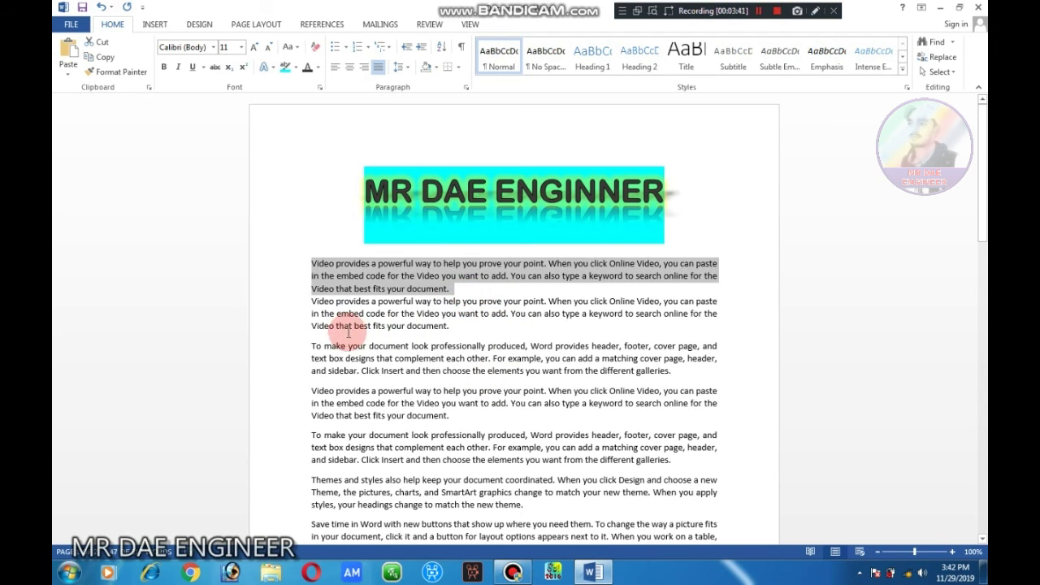
click(454, 289)
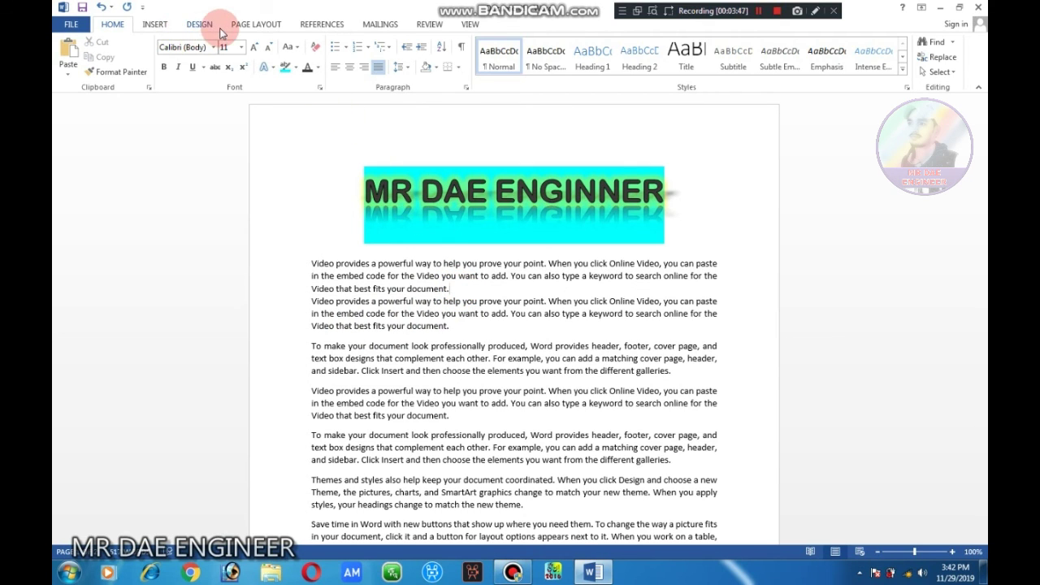
click(155, 24)
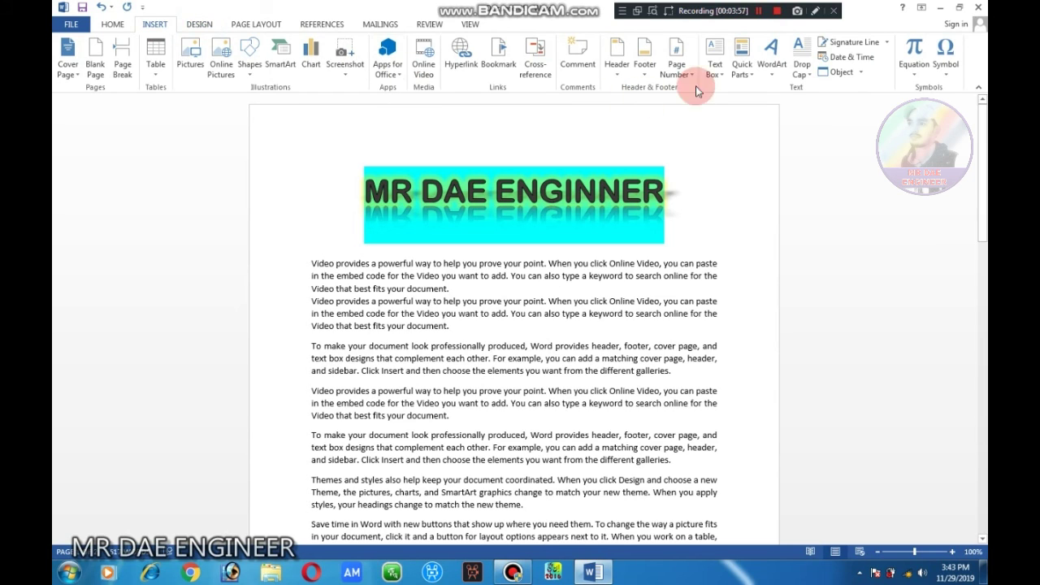
- Insert a signature line with principal as the suggested signer
click(845, 41)
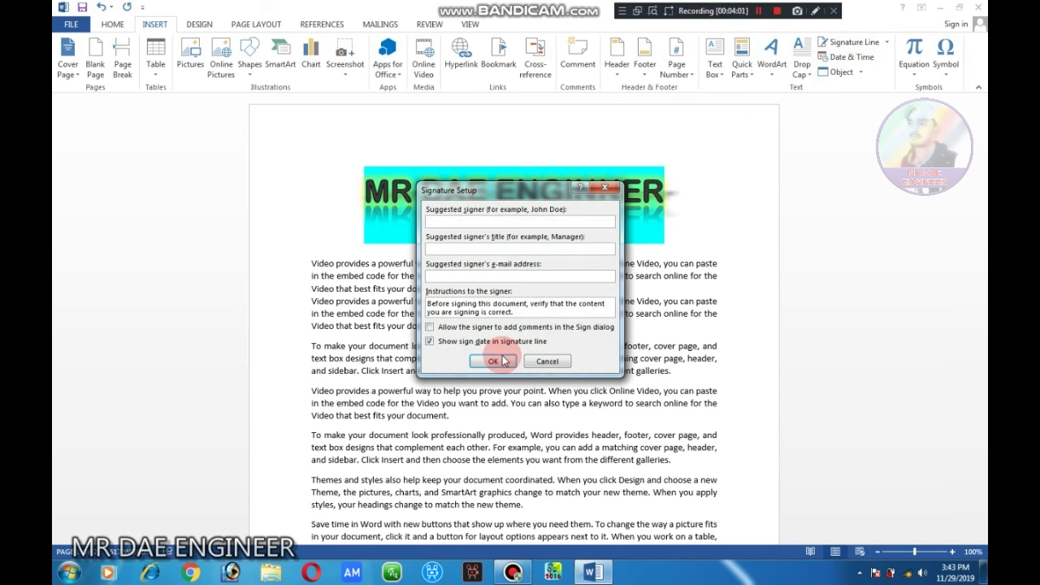
click(442, 222)
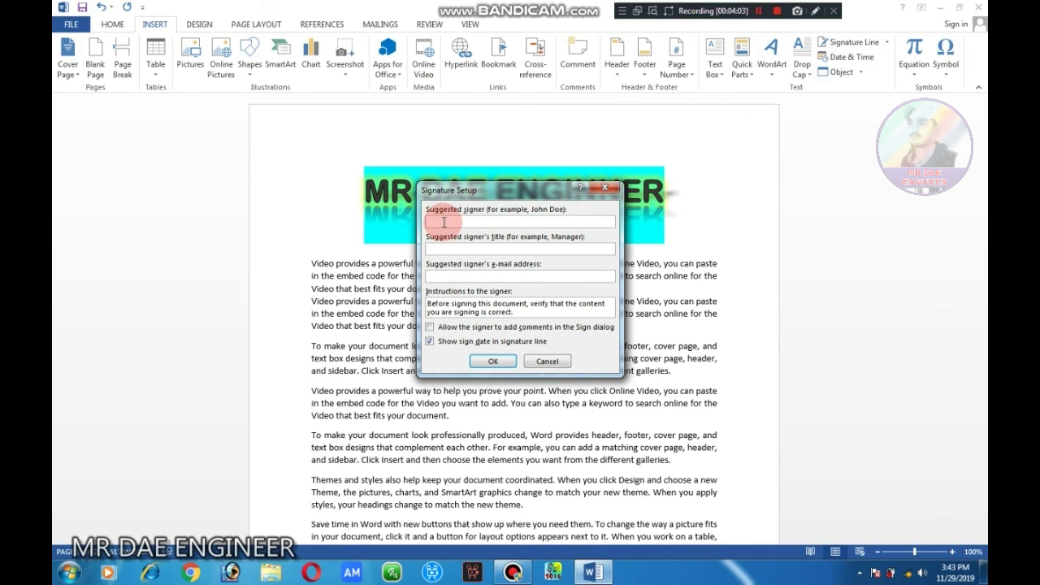
text(j)
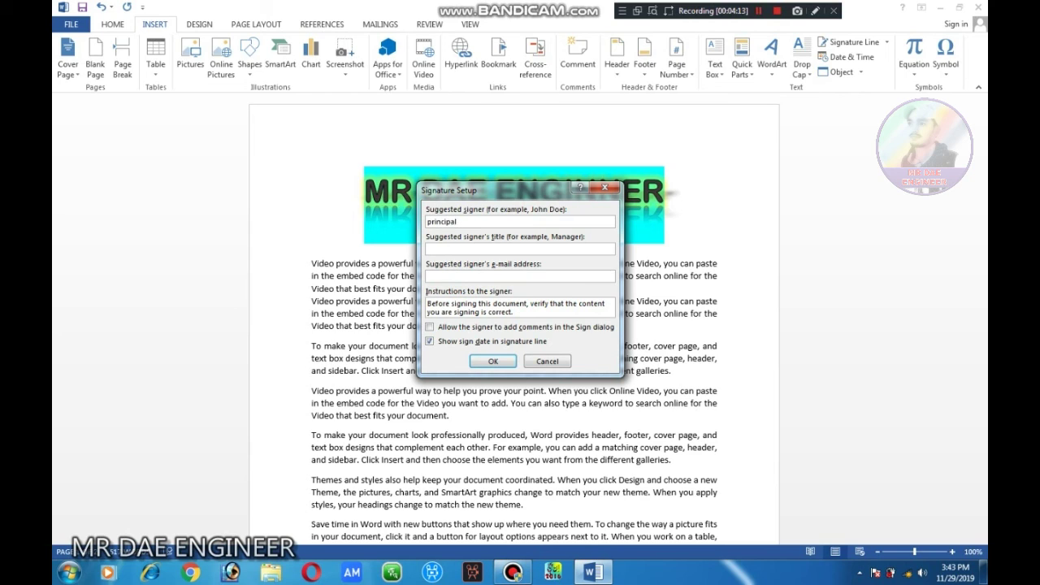
click(492, 361)
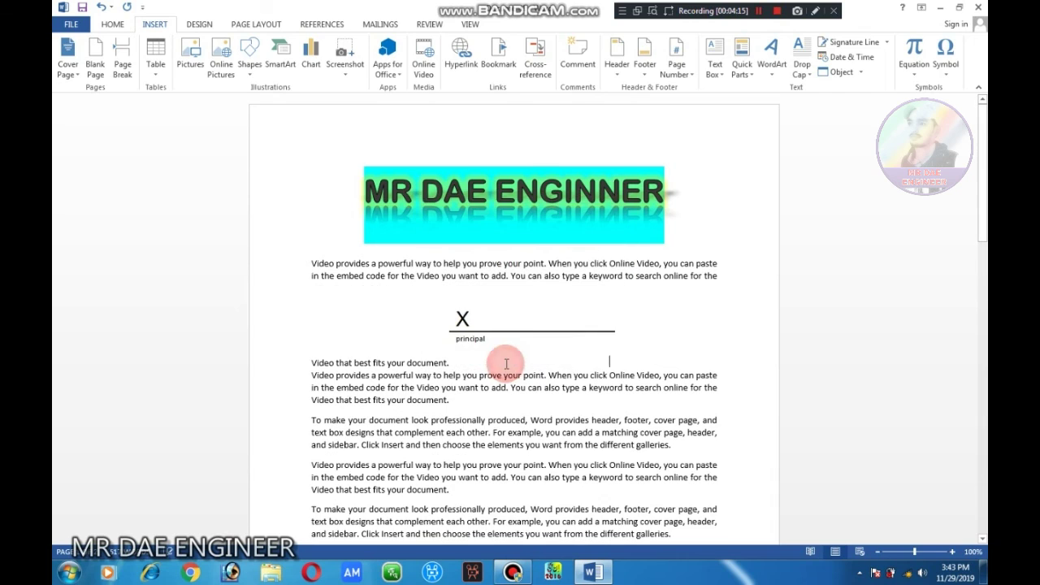
- Select the new signature line, try to sign it, and dismiss the save-format prompt
click(469, 323)
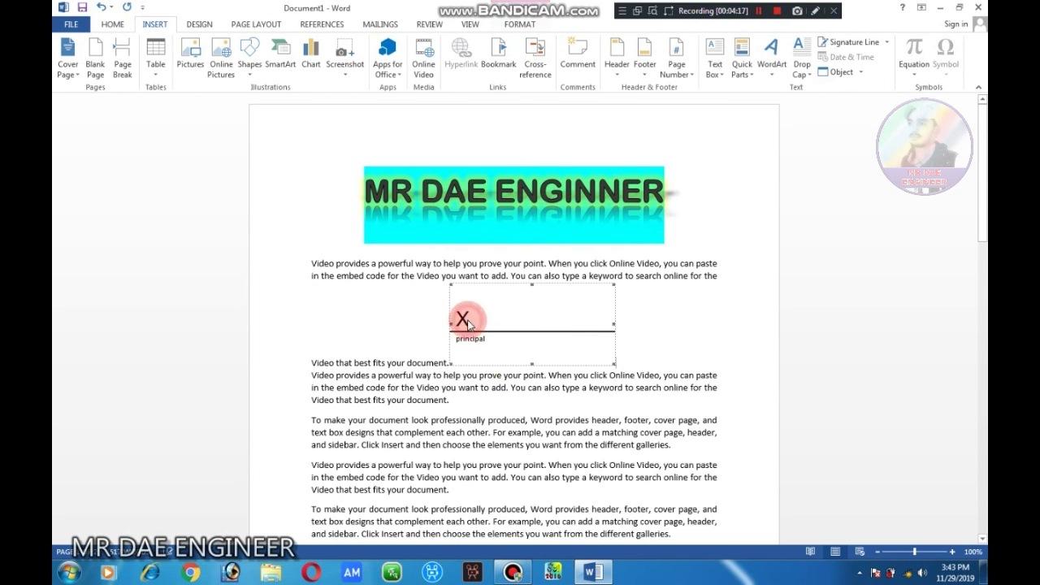
double_click(535, 286)
click(504, 323)
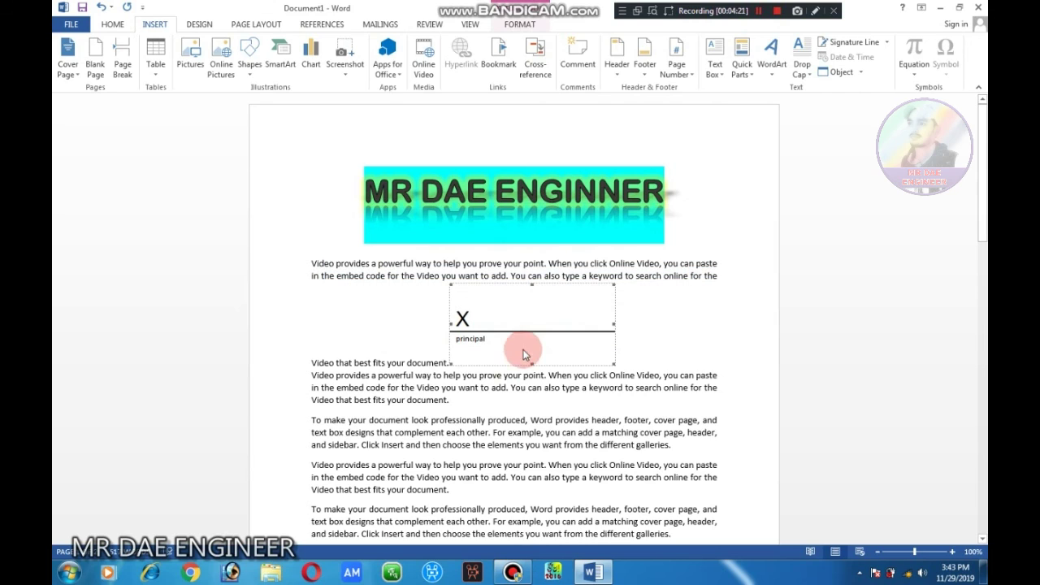